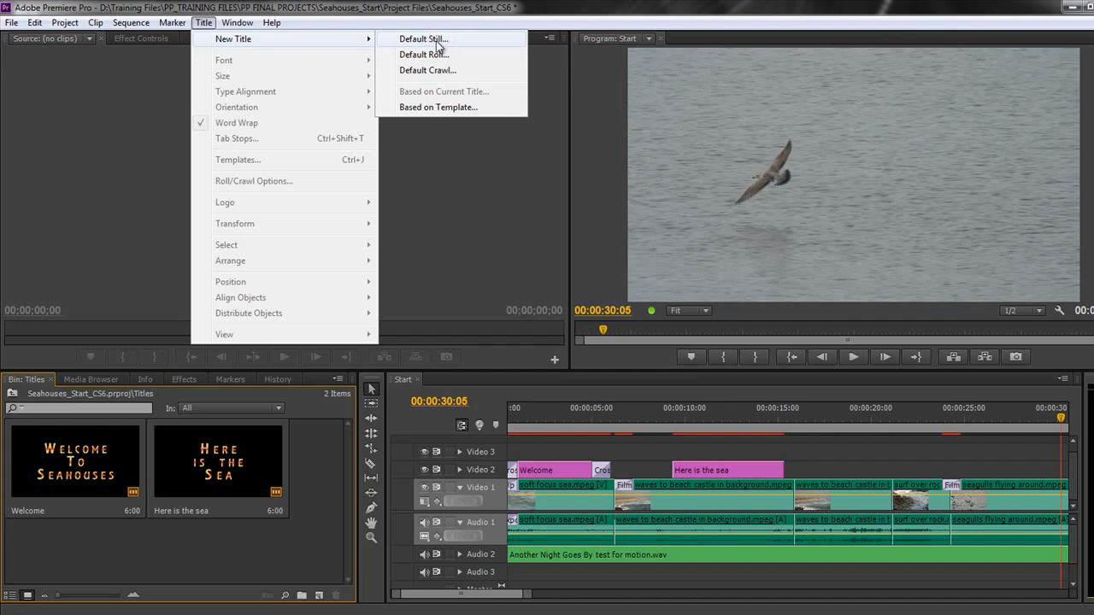
Create a new title named "Text on a path" with the default video settings.
left_click(297, 589)
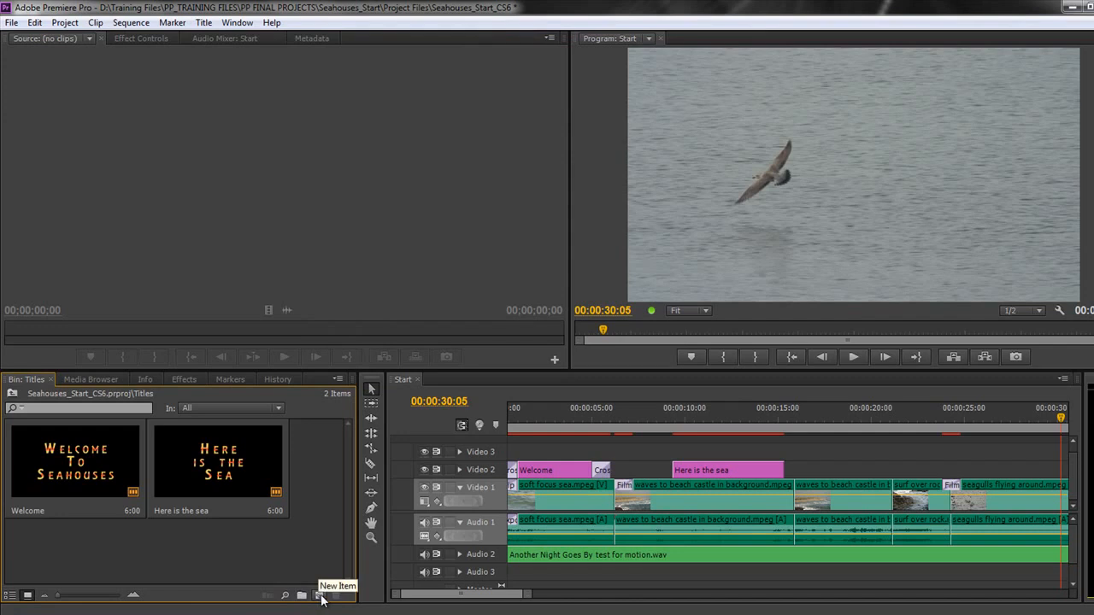
left_click(321, 597)
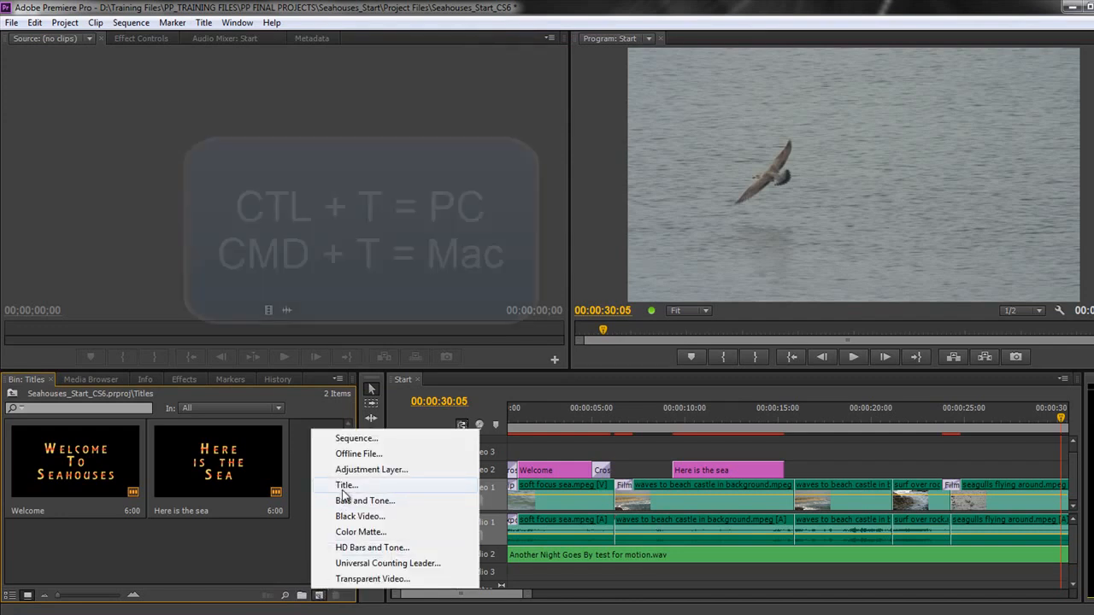
left_click(286, 540)
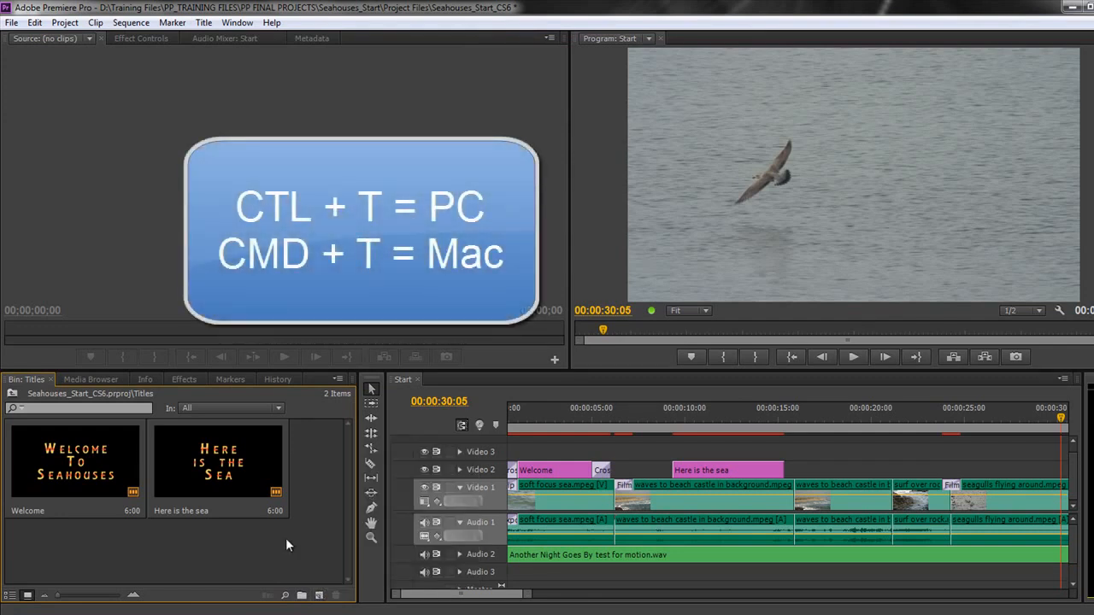
key("ctrl+t")
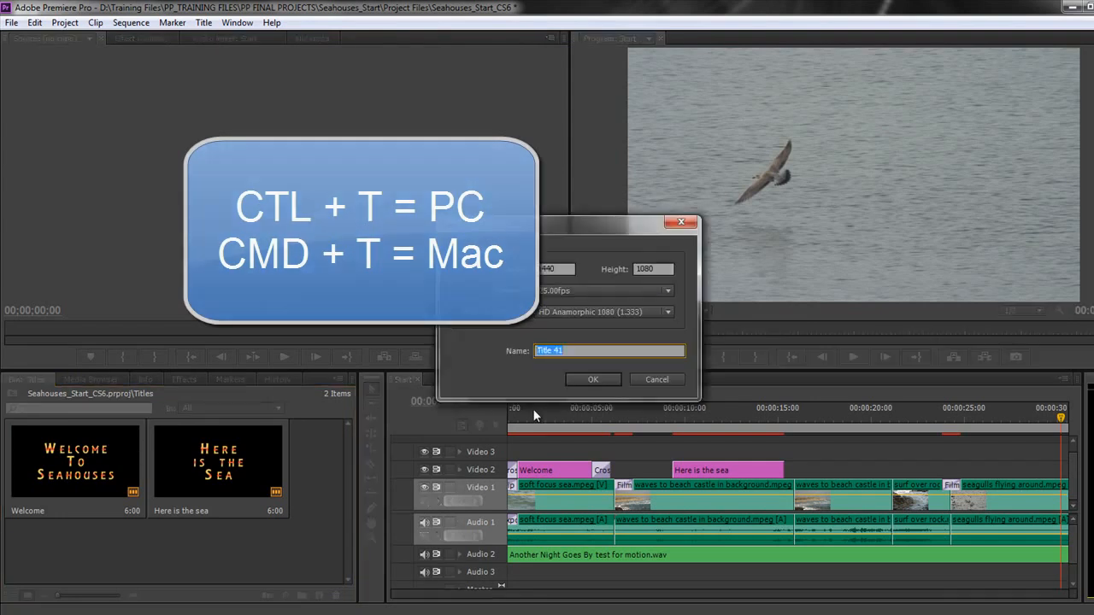
type("Text on a path")
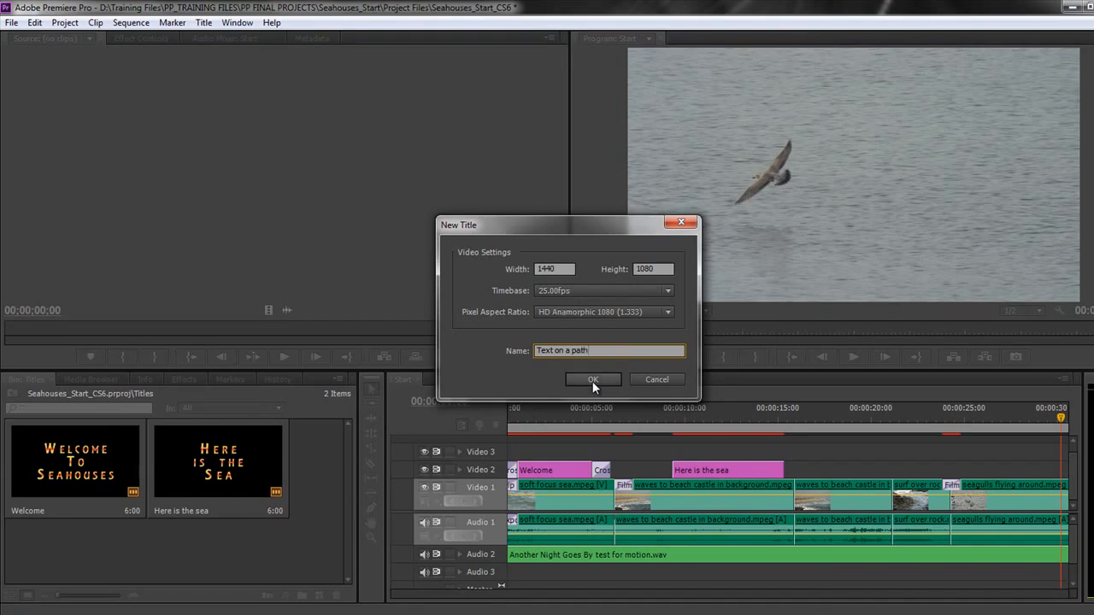
left_click(592, 381)
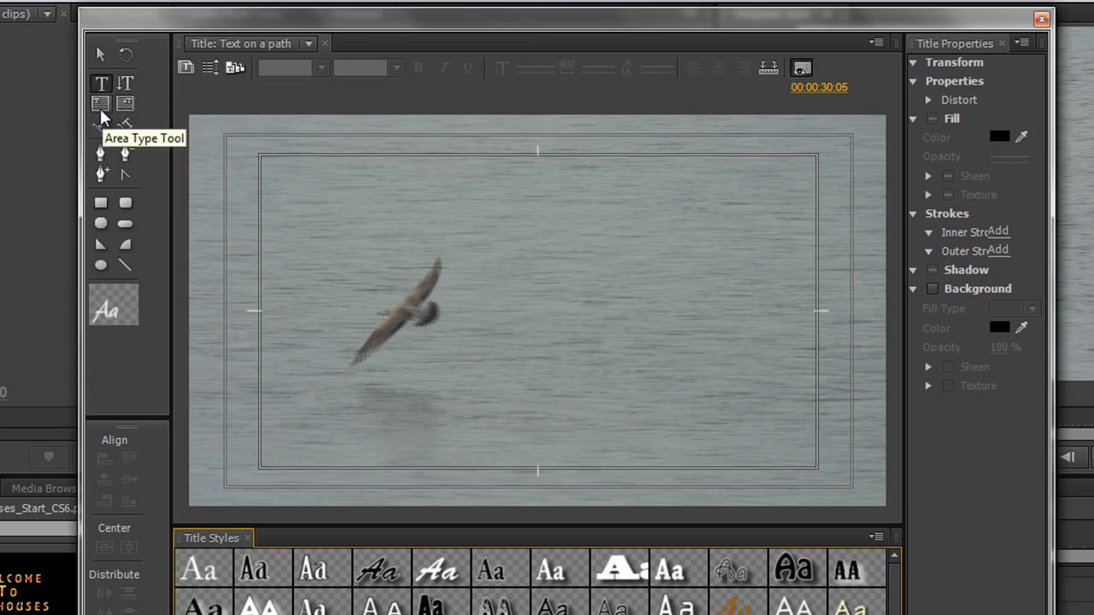
Try drawing an empty area text box about 1181 by 550 across the upper part of the title frame.
left_click_drag(265, 161, 693, 359)
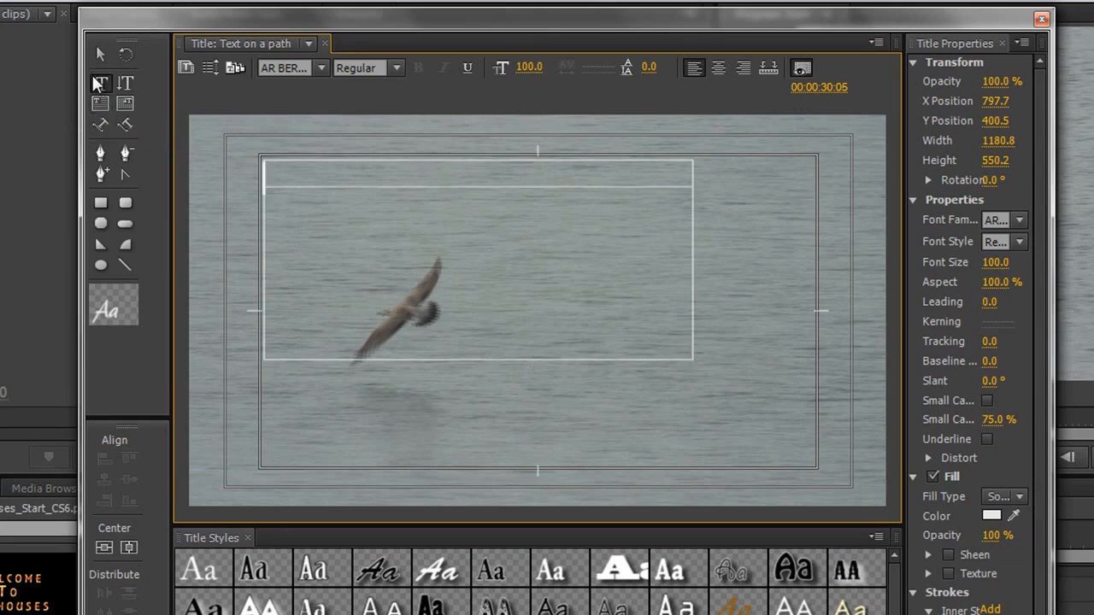
key("Escape")
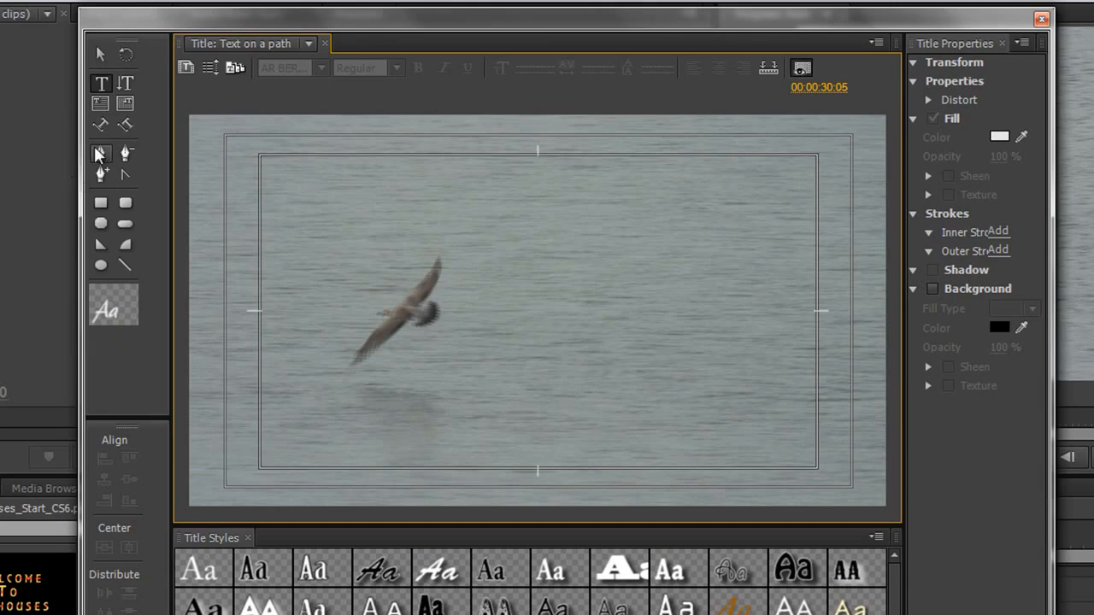
Widen the title editor window and give its Title Properties area more room.
left_click(116, 316)
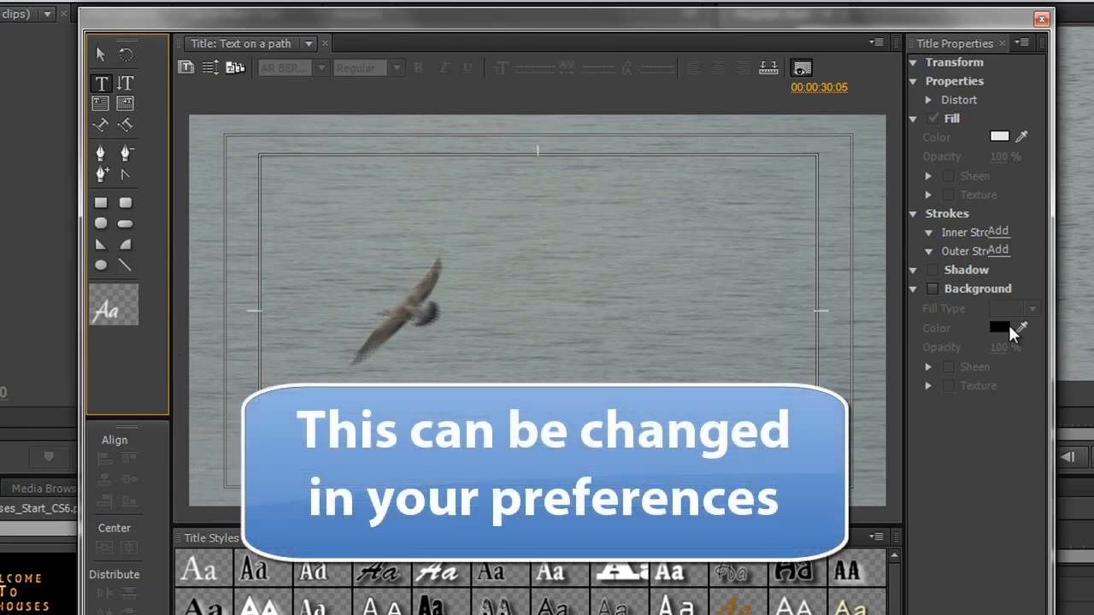
left_click_drag(1050, 221, 1090, 220)
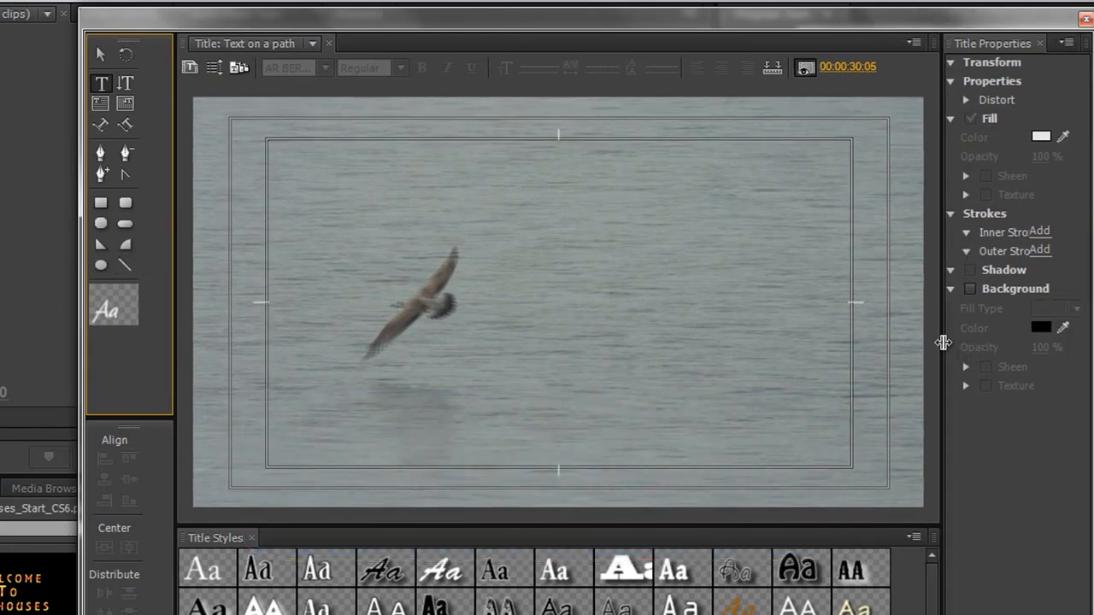
left_click_drag(938, 341, 914, 340)
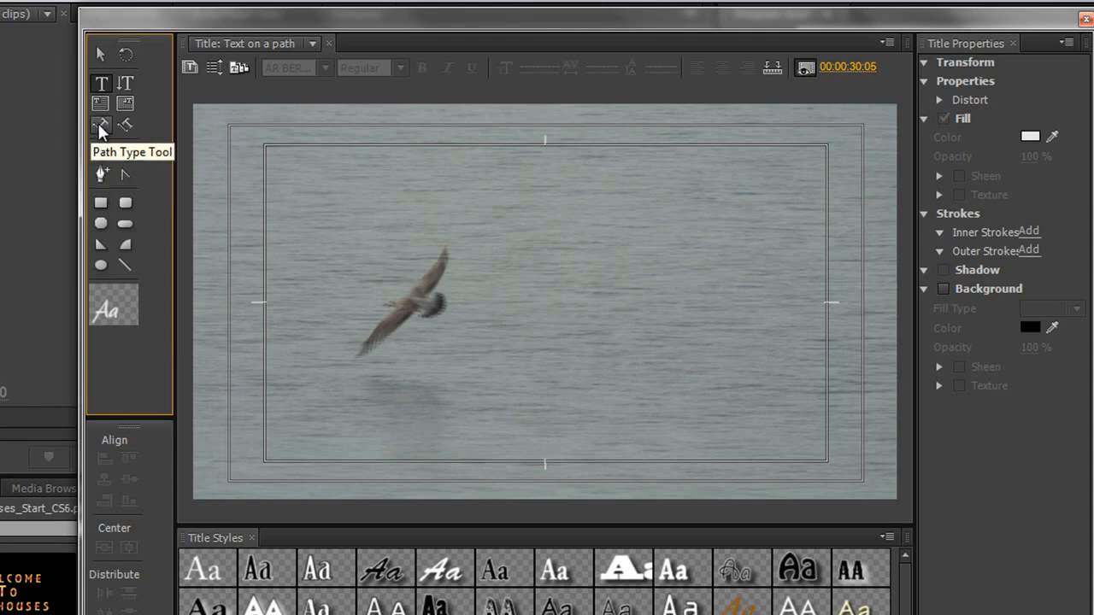
Draw a horizontal type path of straight segments with five corner points around the bird, using the Path Type Tool.
left_click(100, 127)
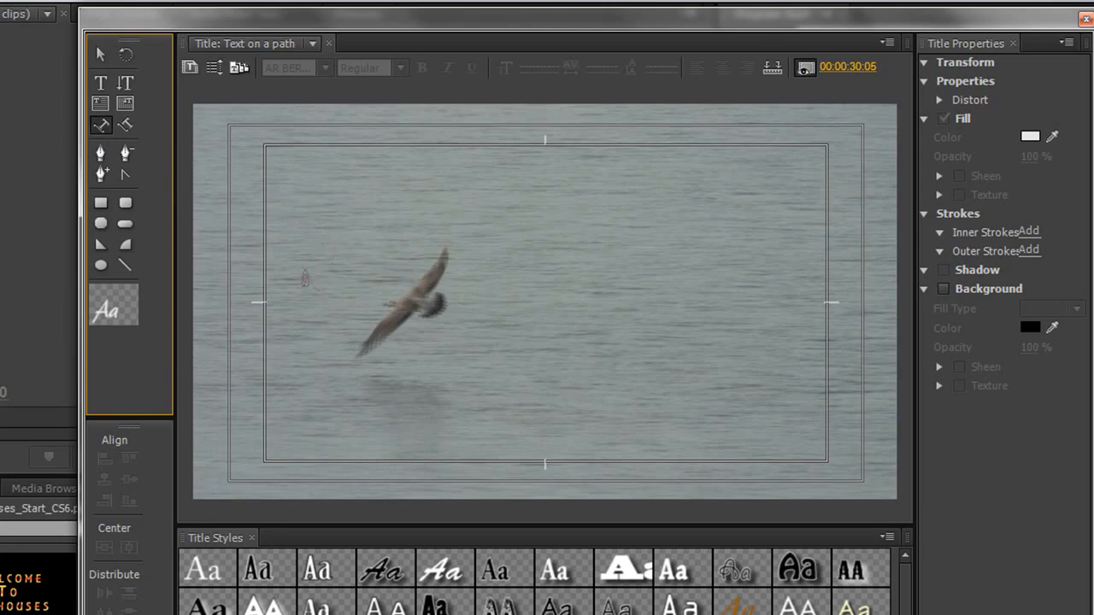
left_click(306, 272)
left_click(546, 277)
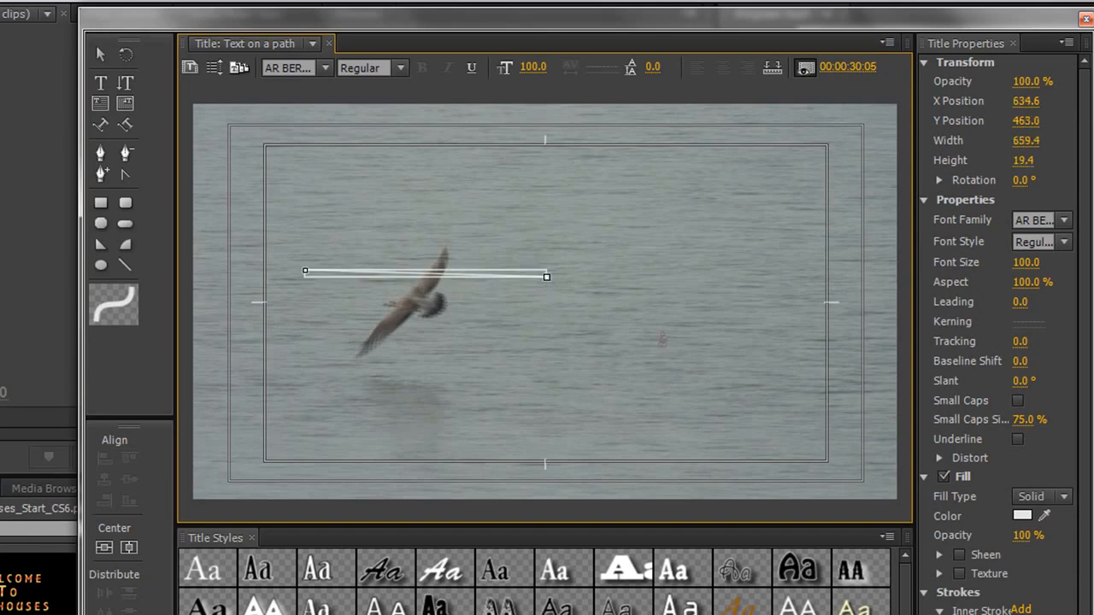
left_click(666, 341)
left_click(650, 394)
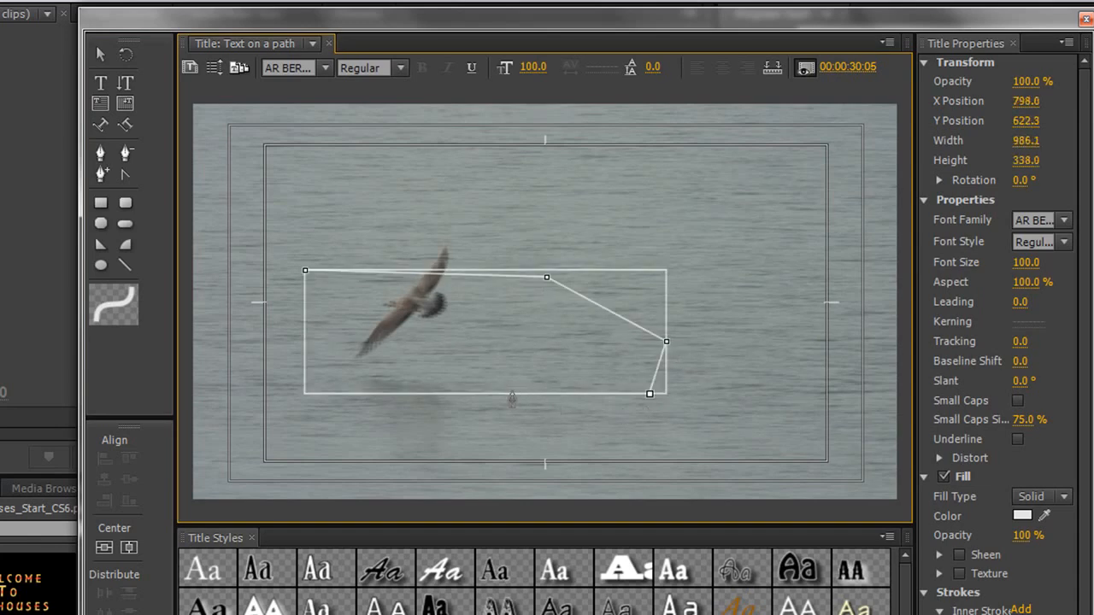
left_click(477, 403)
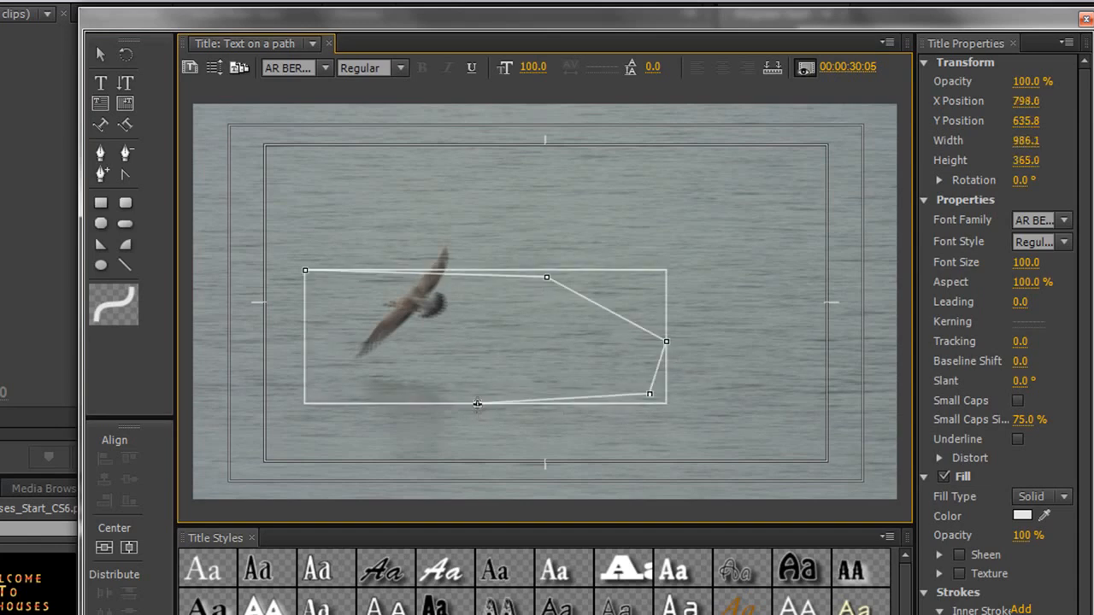
Undo every point of the straight-segmented type path.
key("ctrl+z")
key("ctrl+z")
key("ctrl+z")
key("ctrl+z")
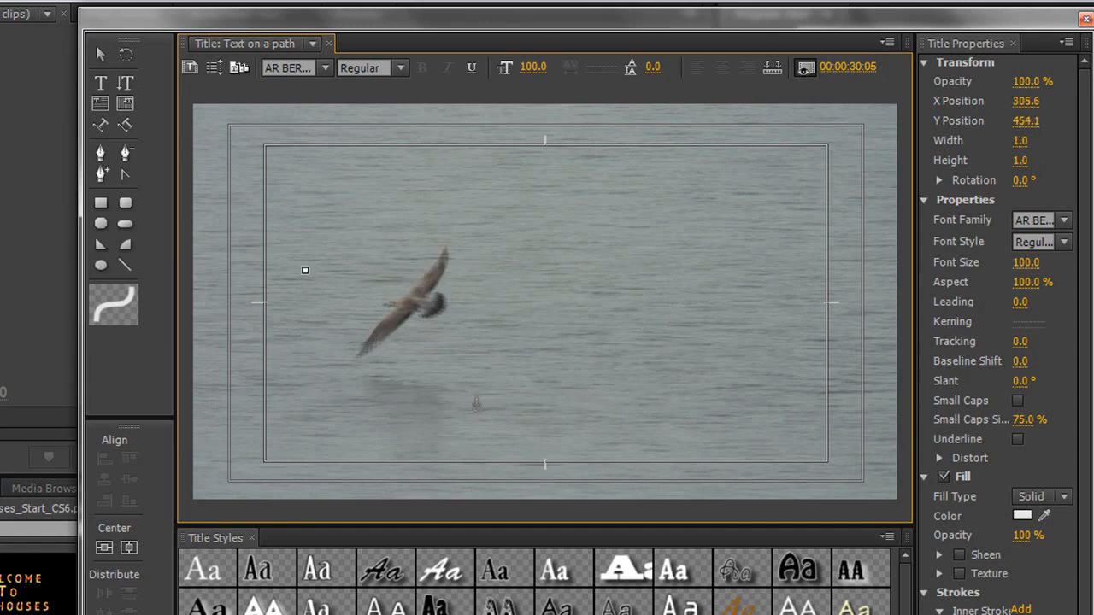
key("ctrl+z")
Draw a wavy type path about 1078 wide across the bird with three anchor points, dipping at the middle one.
left_click(100, 127)
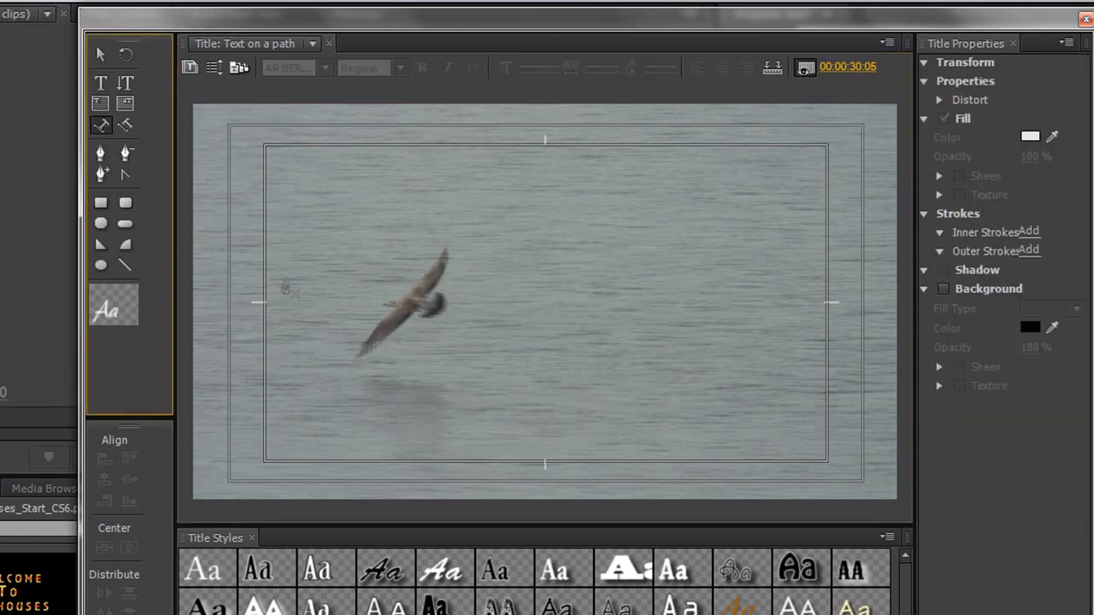
left_click_drag(290, 273, 359, 254)
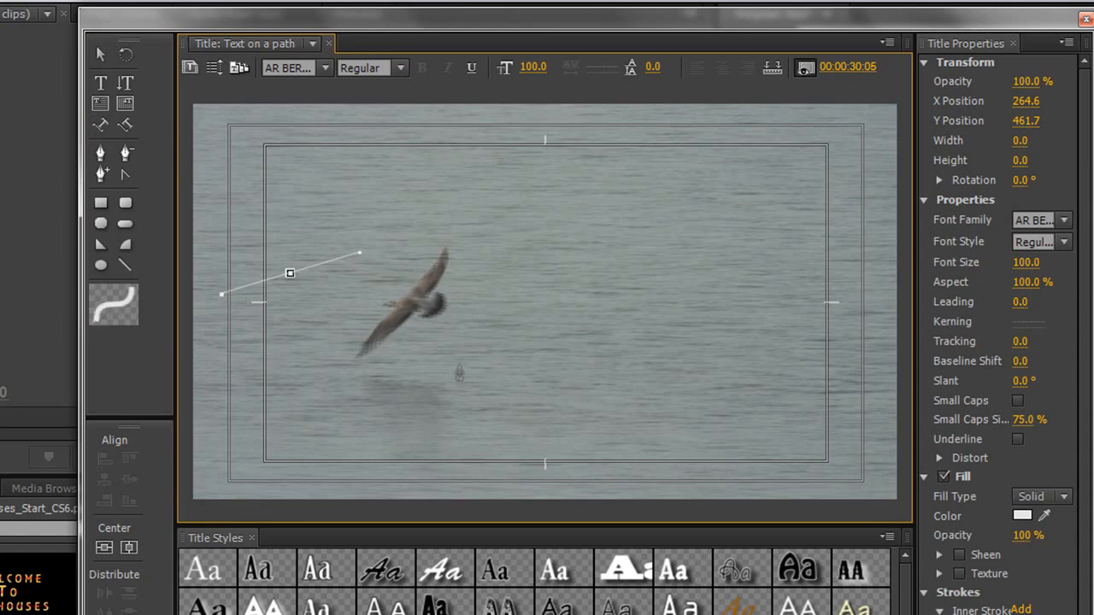
left_click_drag(487, 349, 540, 295)
left_click(684, 295)
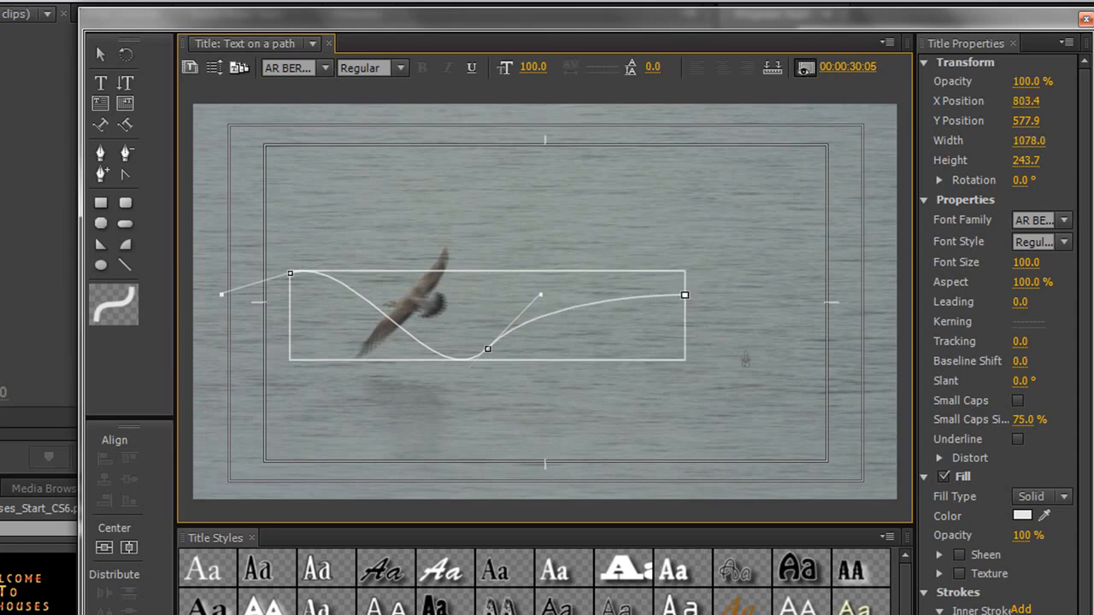
left_click_drag(745, 359, 745, 355)
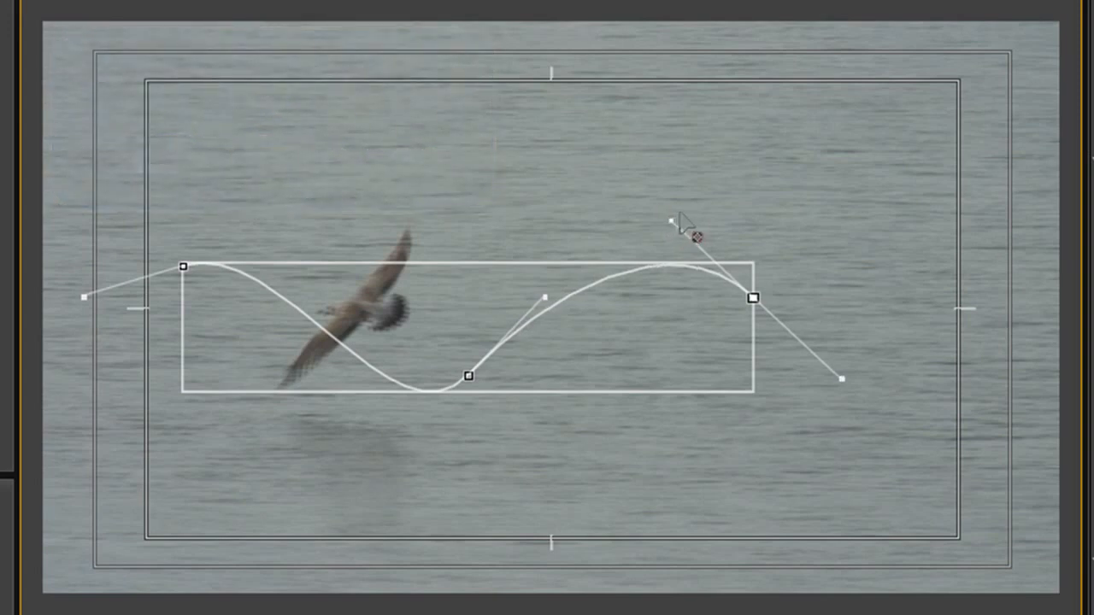
Shape the path's second half into a rounded crest by adjusting the direction handles of its end and middle anchors.
left_click_drag(701, 207, 742, 183)
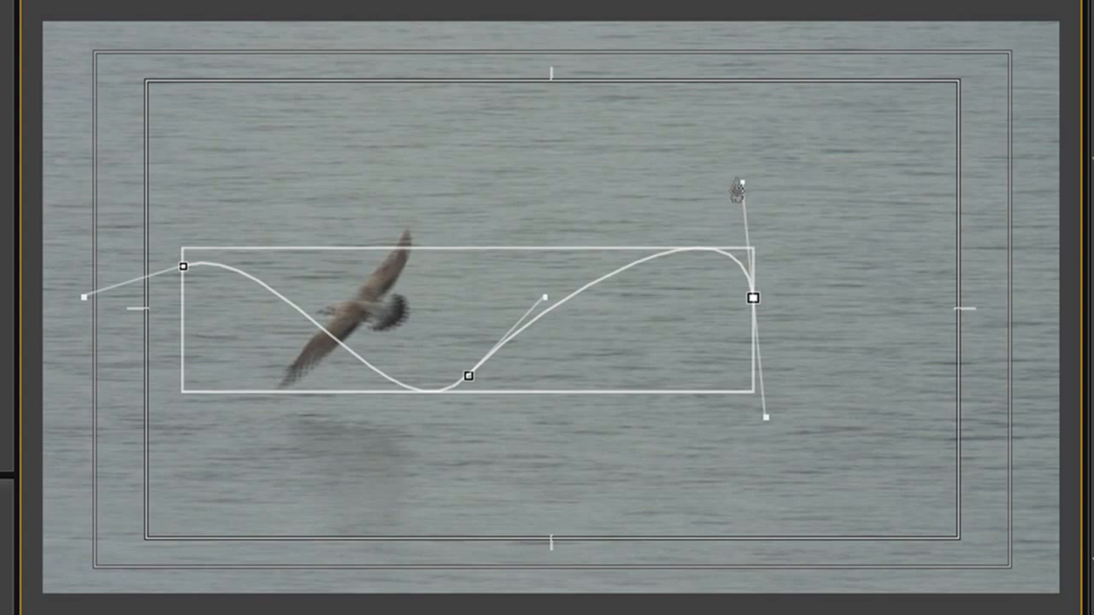
left_click_drag(741, 182, 753, 297)
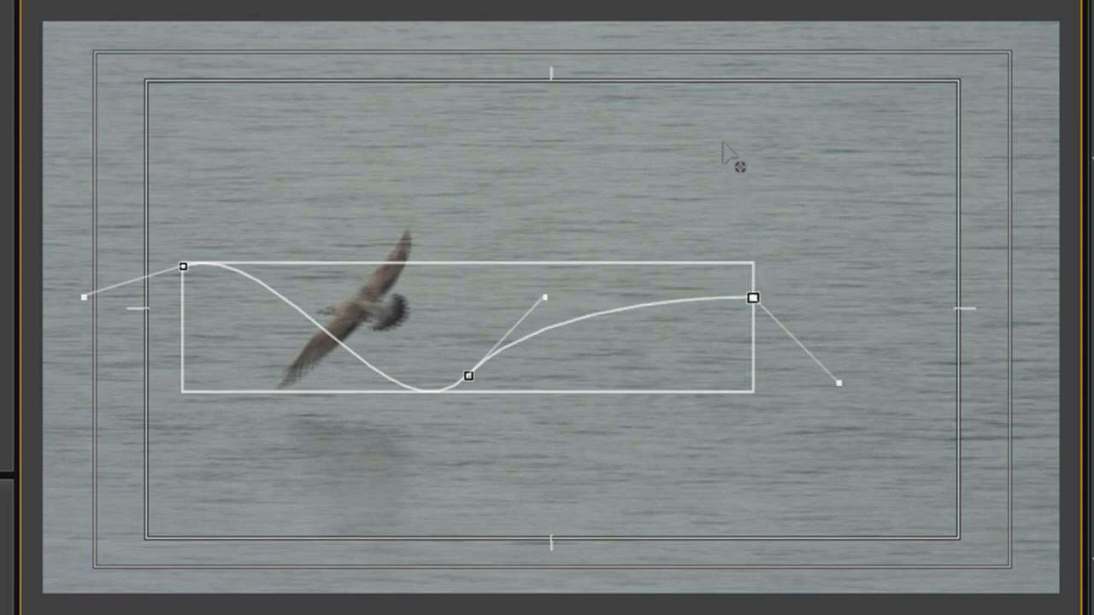
left_click_drag(723, 146, 720, 103)
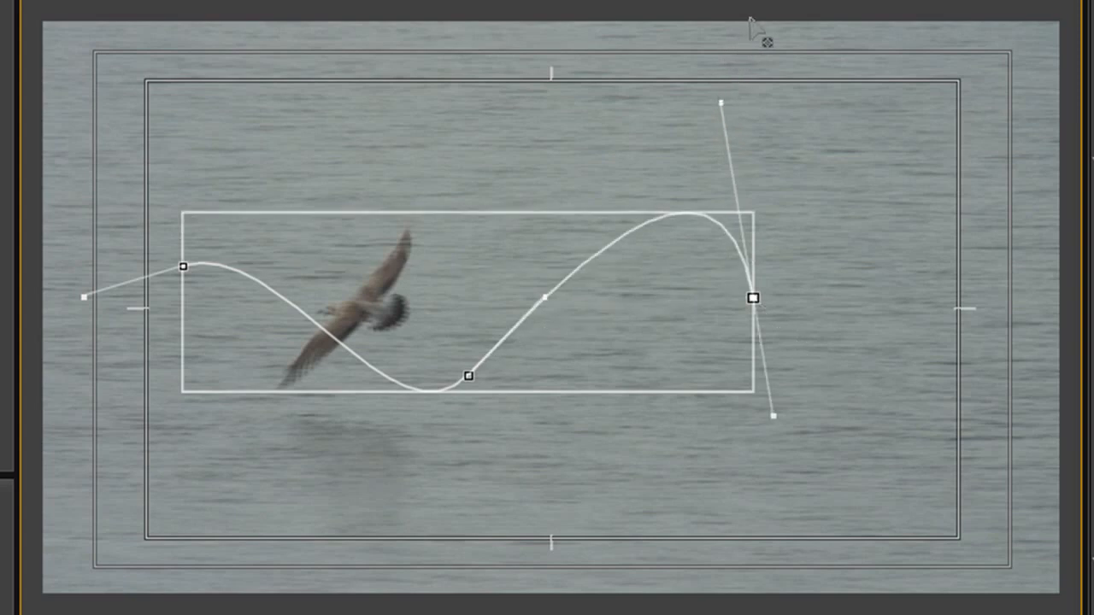
left_click_drag(750, 18, 744, 7)
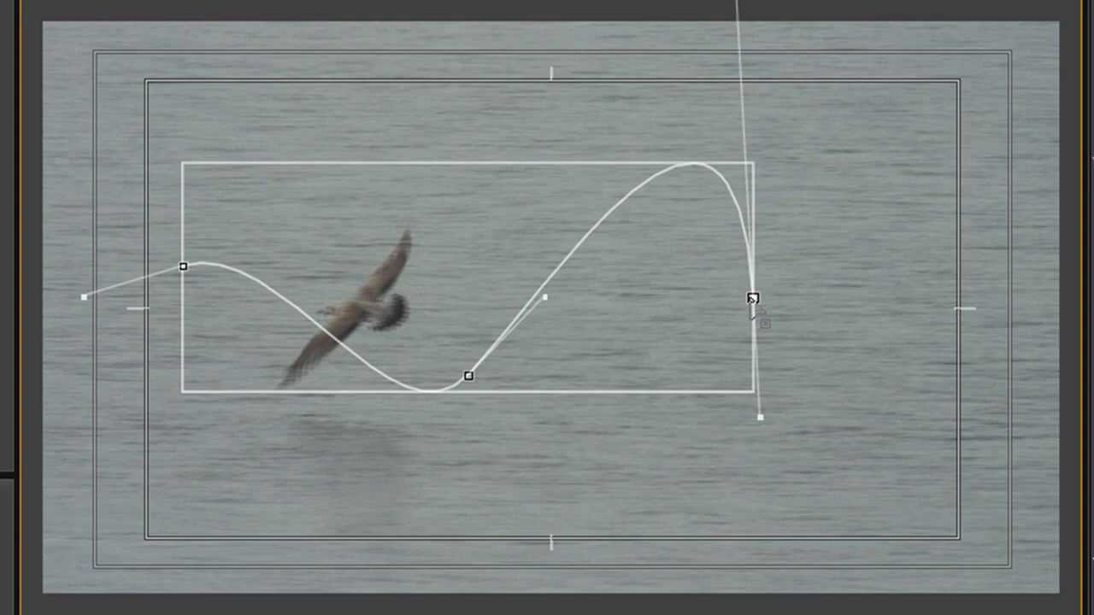
left_click_drag(731, 7, 728, 72)
left_click_drag(694, 133, 651, 105)
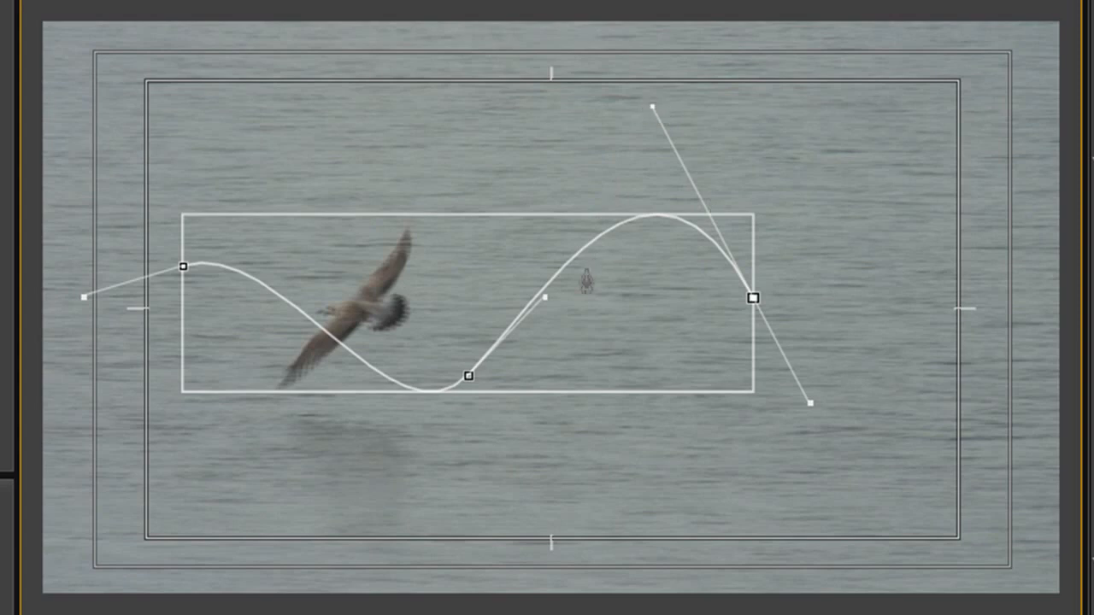
left_click_drag(548, 297, 745, 122)
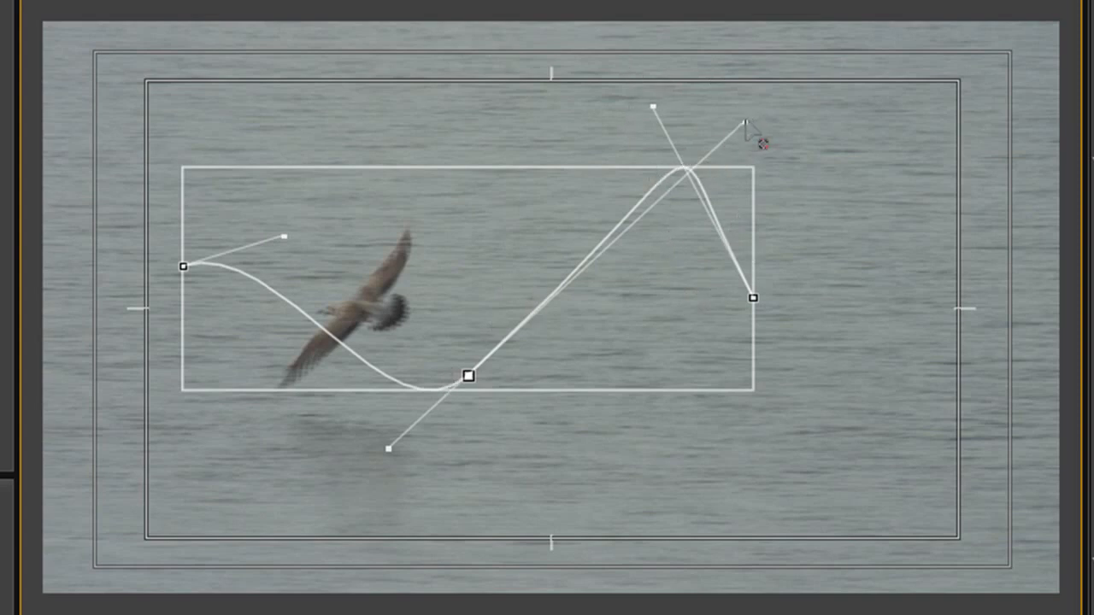
left_click_drag(747, 120, 570, 283)
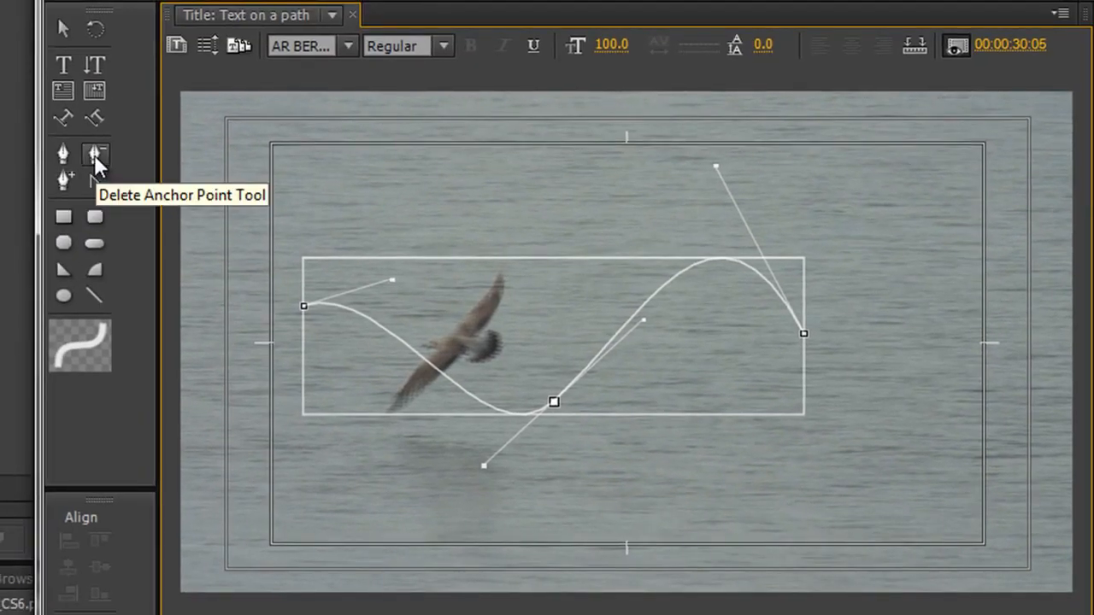
Delete the path's middle anchor point and add a new one near the top of the remaining arc.
left_click(94, 155)
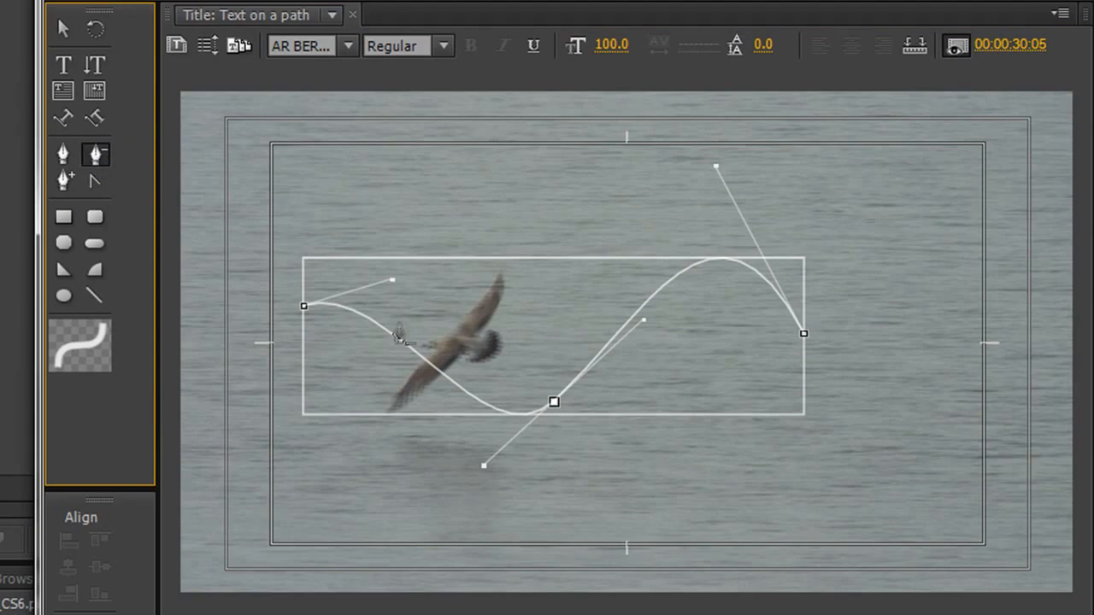
left_click(554, 402)
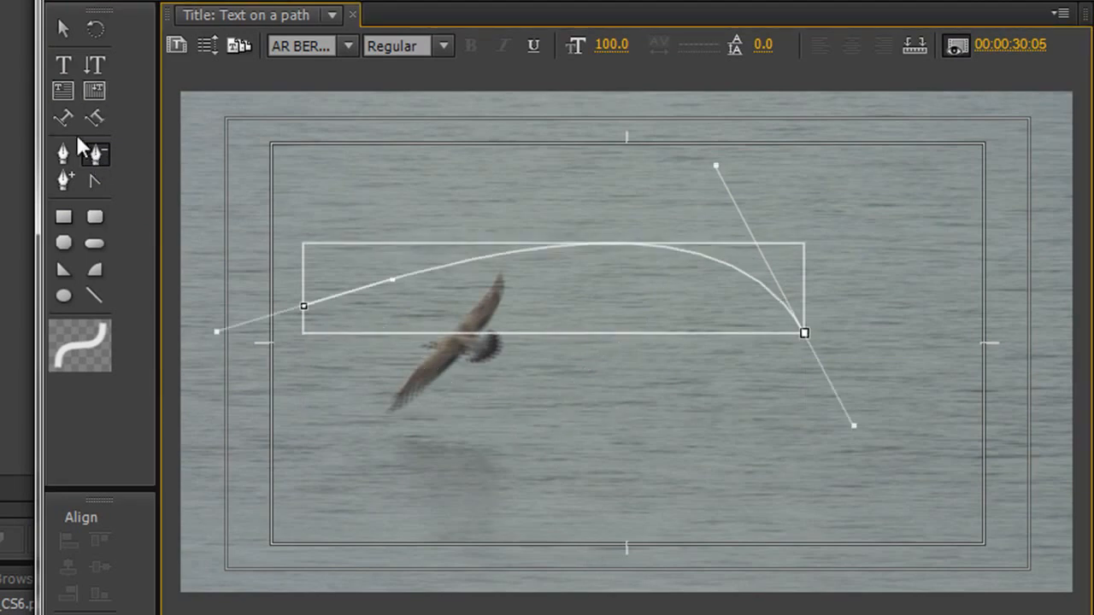
left_click(67, 179)
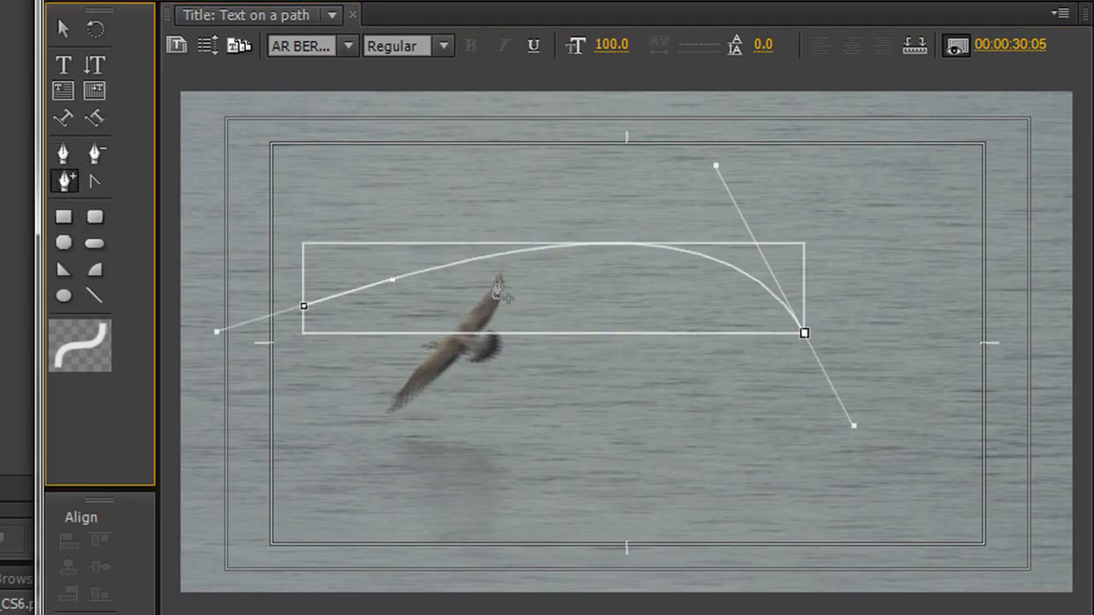
left_click(553, 248)
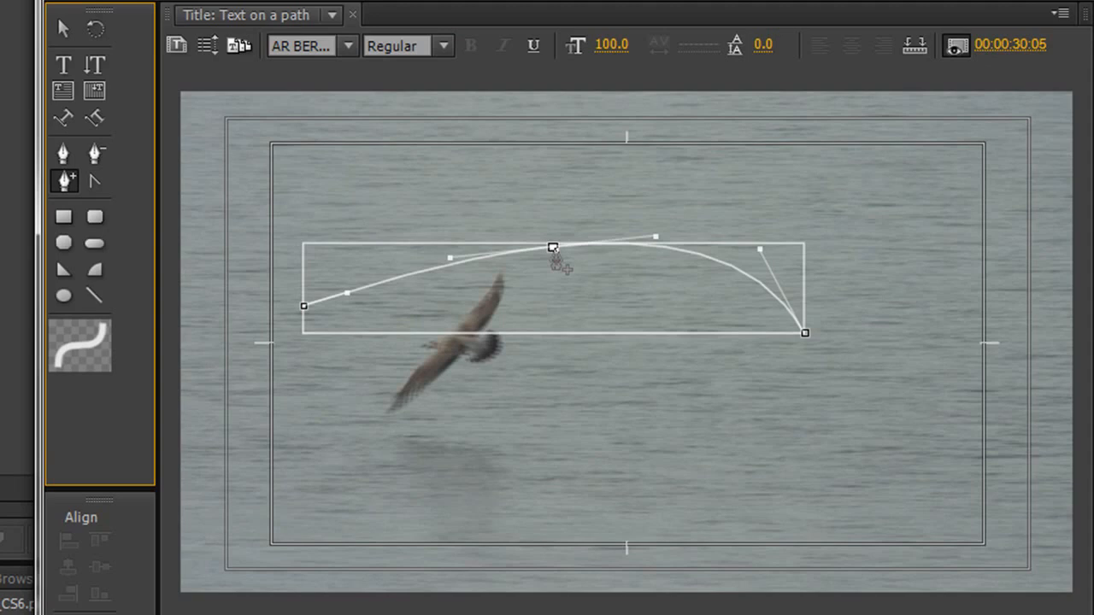
Pull the new middle anchor down into a dip, lengthen its outgoing handle, and lower the end anchor's inner handle to flatten the crest.
left_click(64, 156)
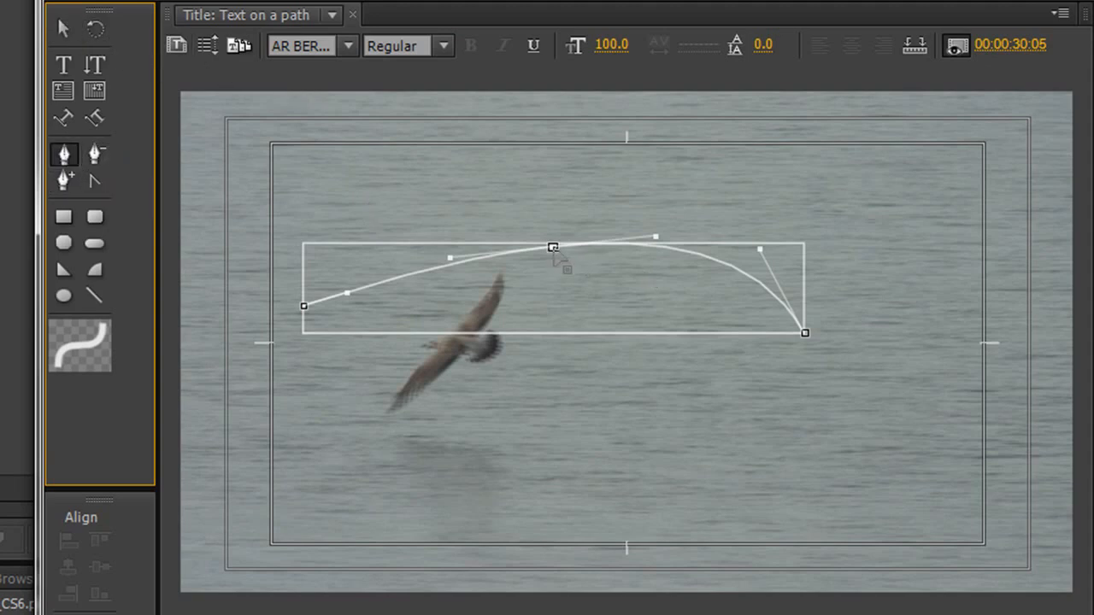
left_click_drag(554, 250, 569, 424)
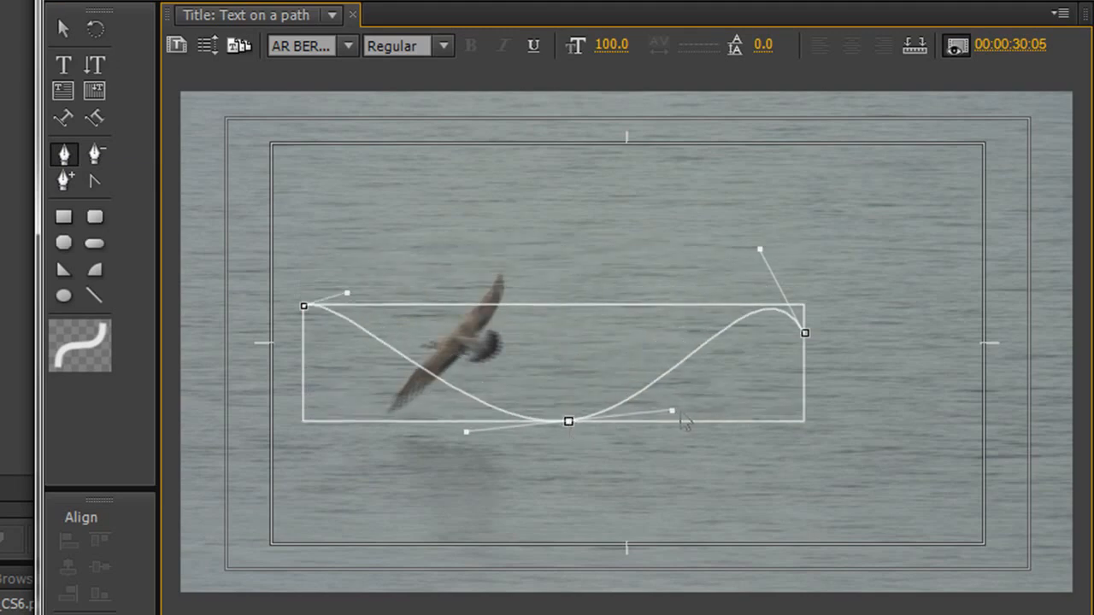
mouse_move(672, 411)
left_mouse_down()
mouse_move(716, 406)
mouse_move(693, 412)
left_mouse_up()
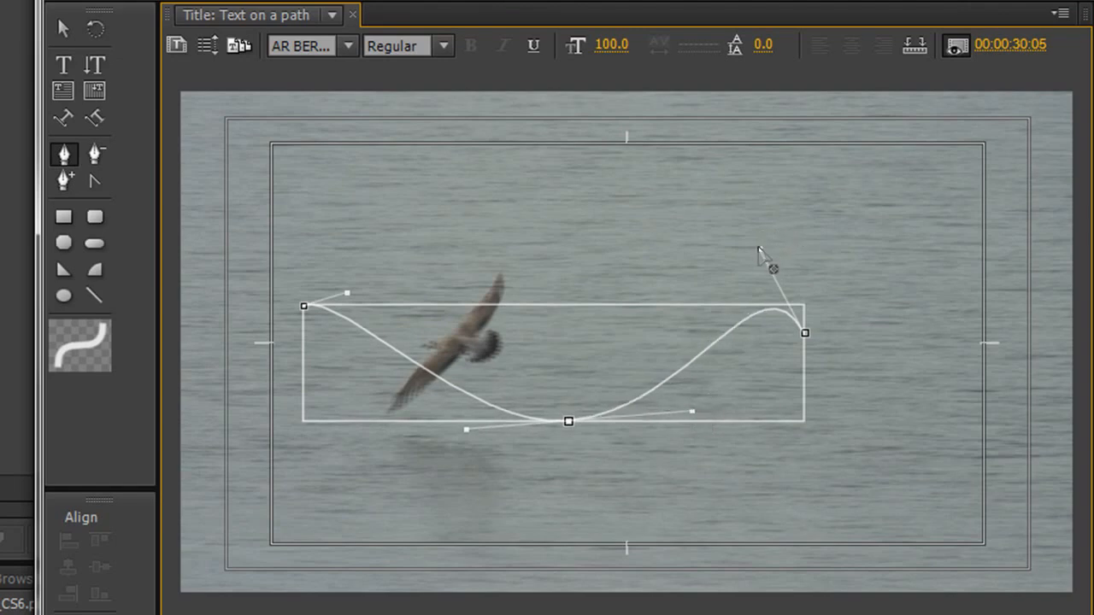
left_click_drag(759, 248, 760, 346)
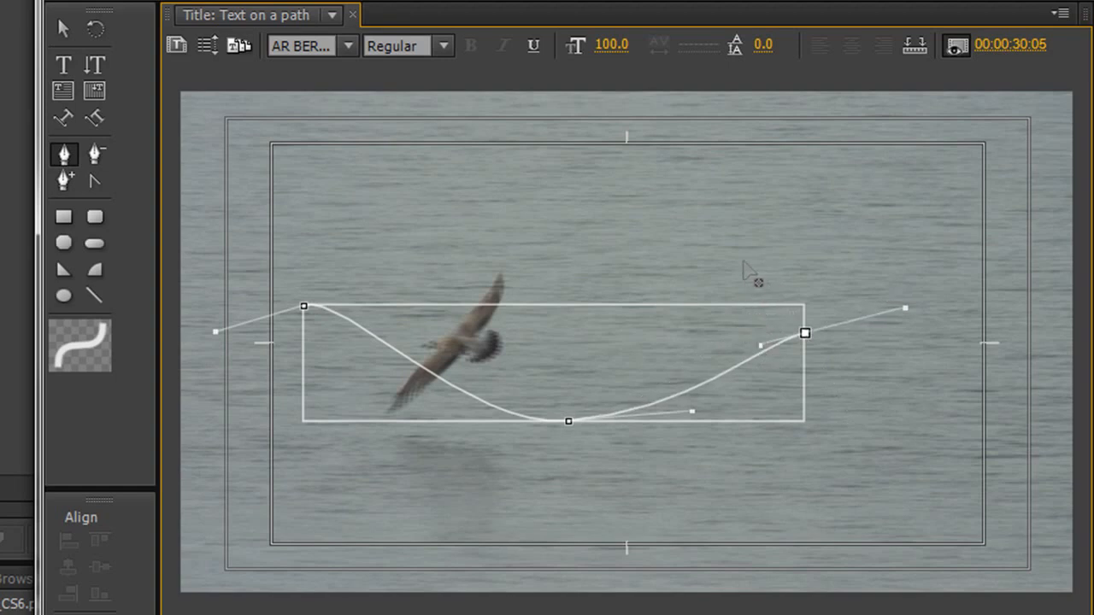
Tilt the end anchor's inner handle upward to round the path's crest, and angle the start anchor's direction handles more steeply.
left_click_drag(742, 261, 739, 301)
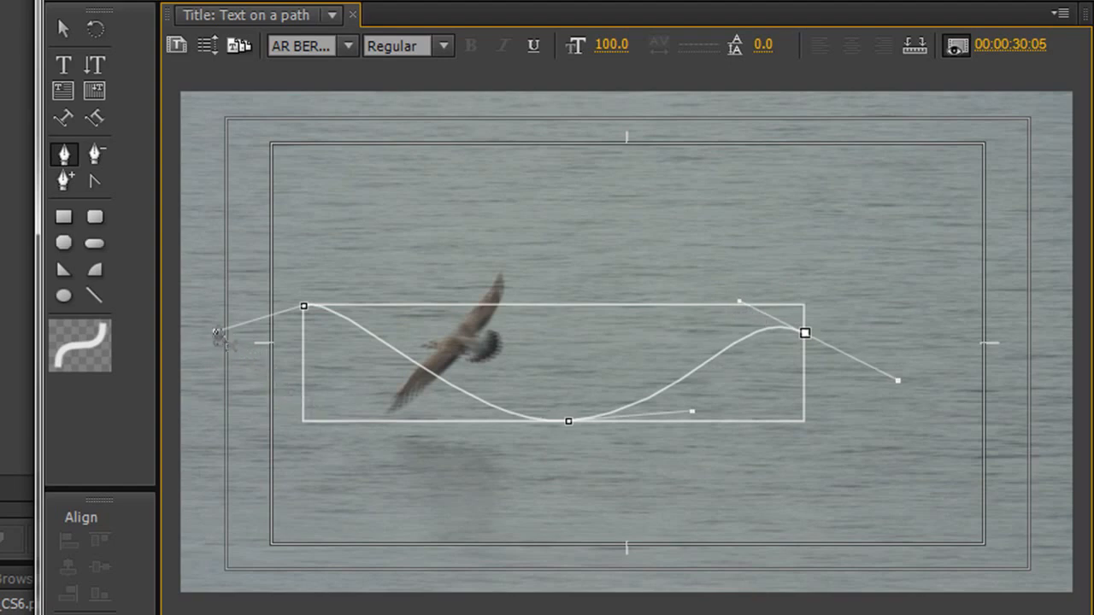
left_click(215, 332)
left_click_drag(211, 332, 230, 323)
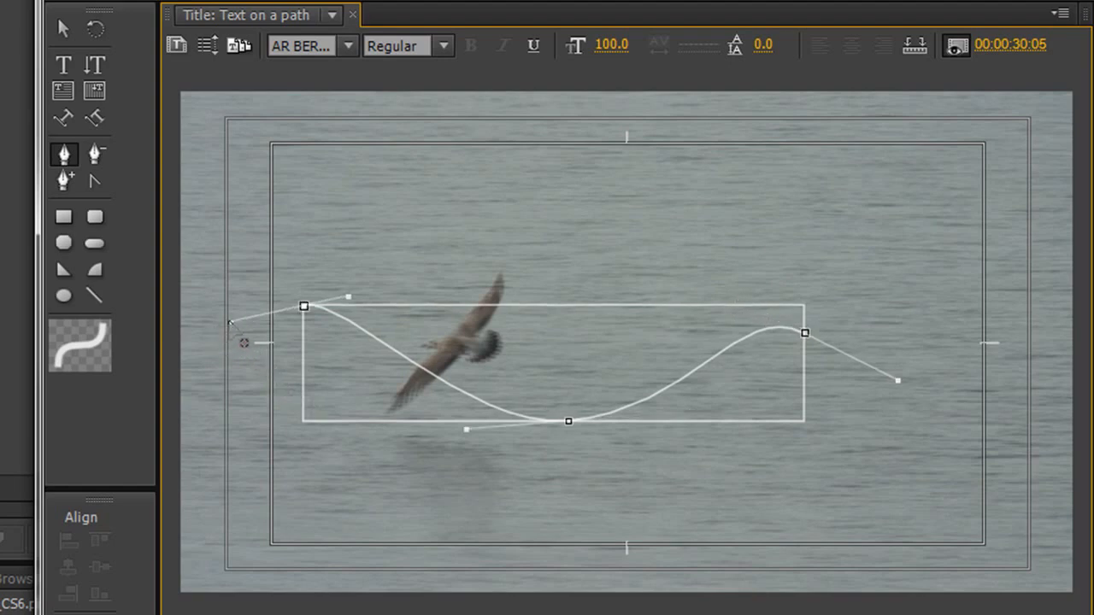
left_click_drag(226, 382, 216, 365)
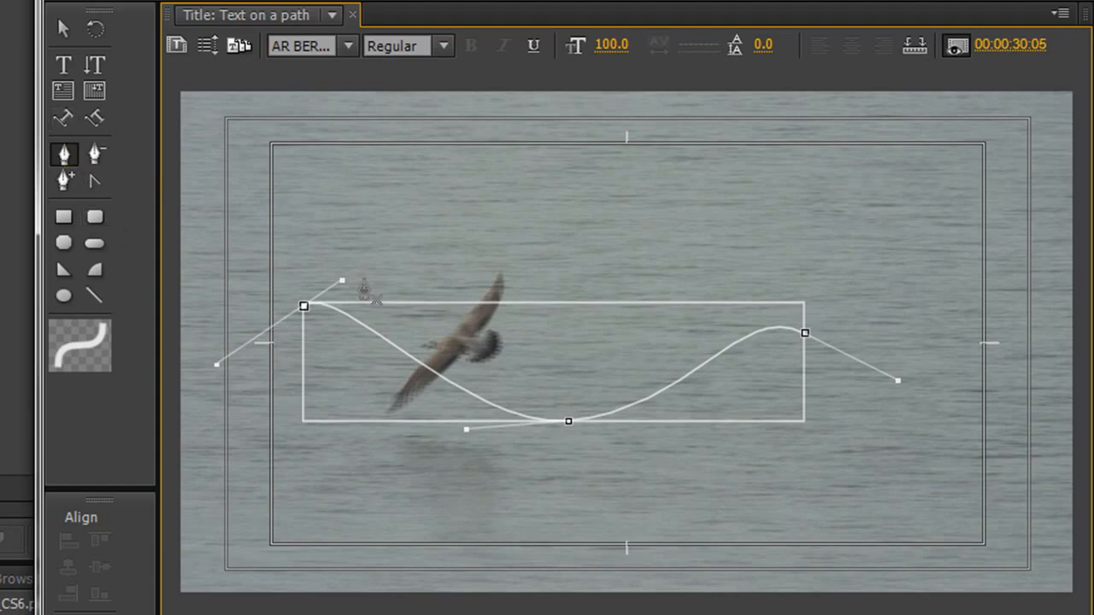
Enter the text "This is text on a path" along the curved path with the Path Type tool.
left_click(62, 117)
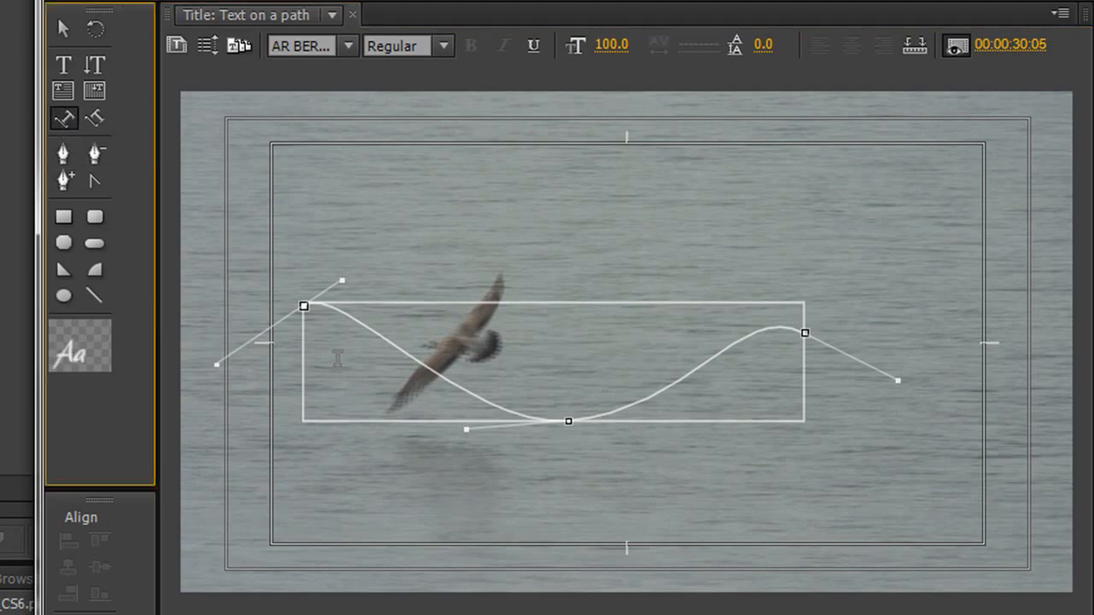
left_click(396, 331)
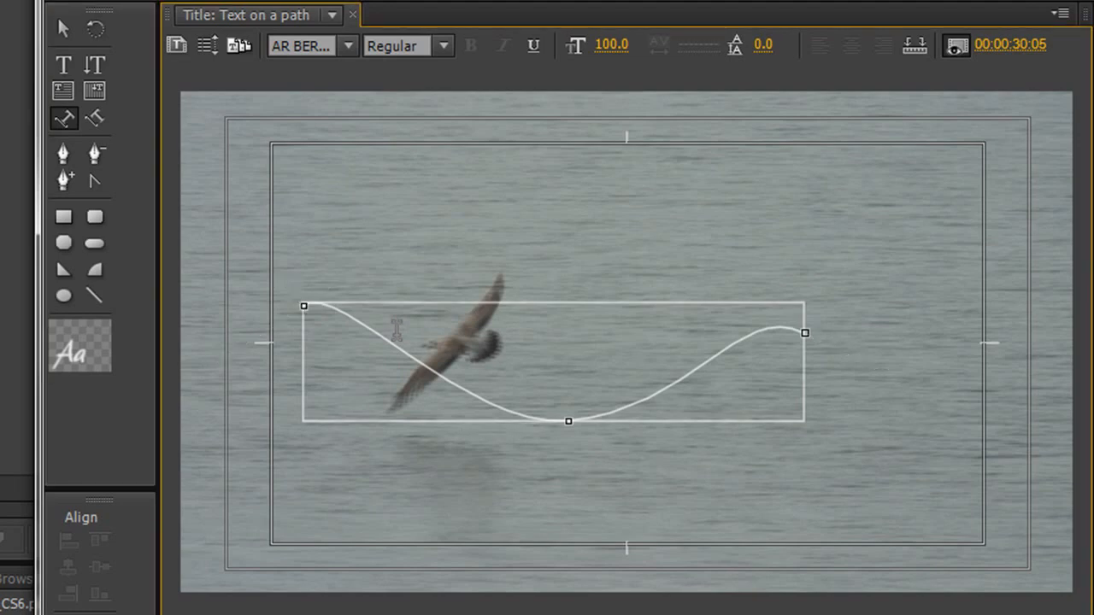
type("This is te")
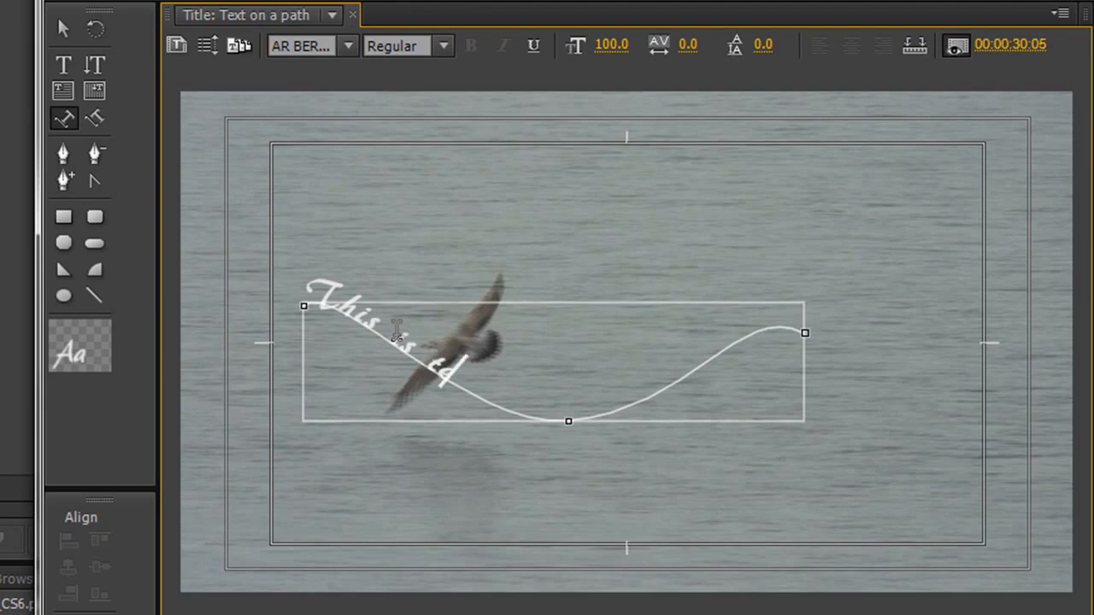
type("xt on a")
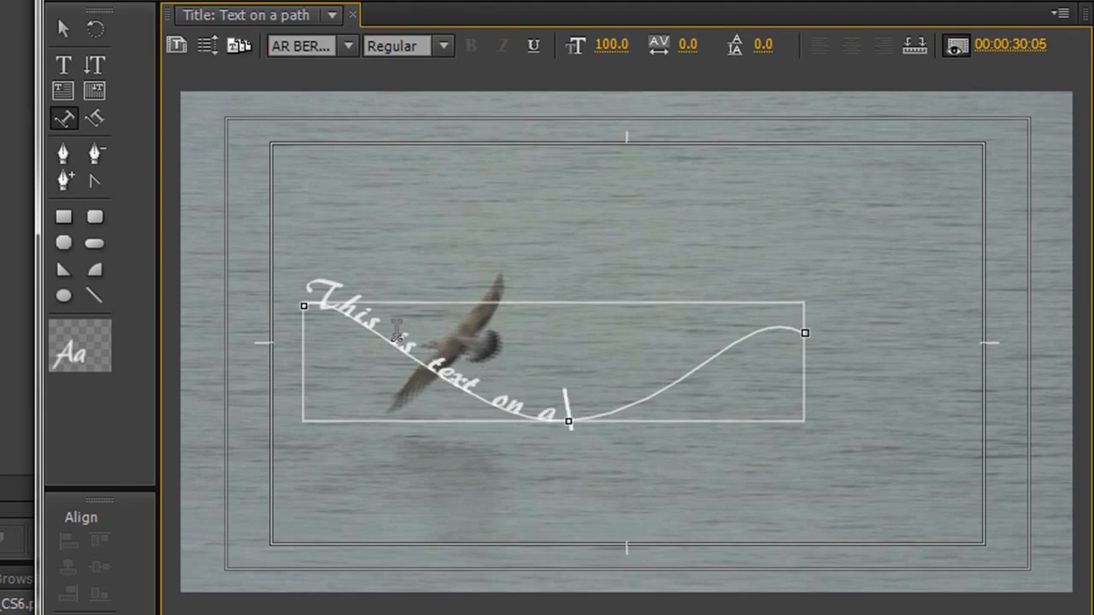
type(" path")
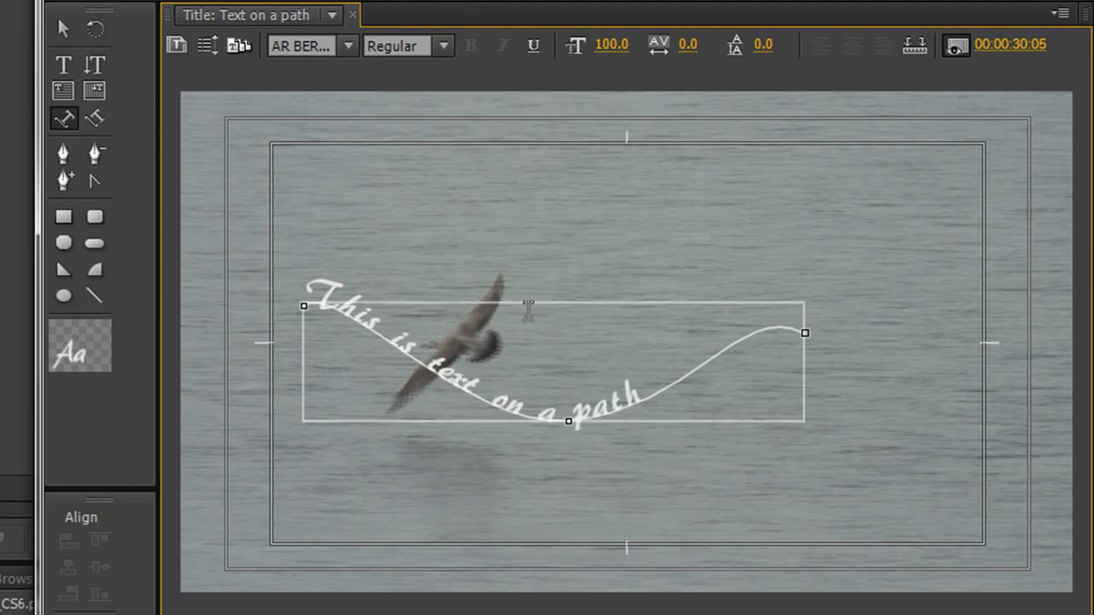
Apply the yellow Hobo Std title style to the whole path text and set its font size to 90.
left_click_drag(441, 380, 279, 282)
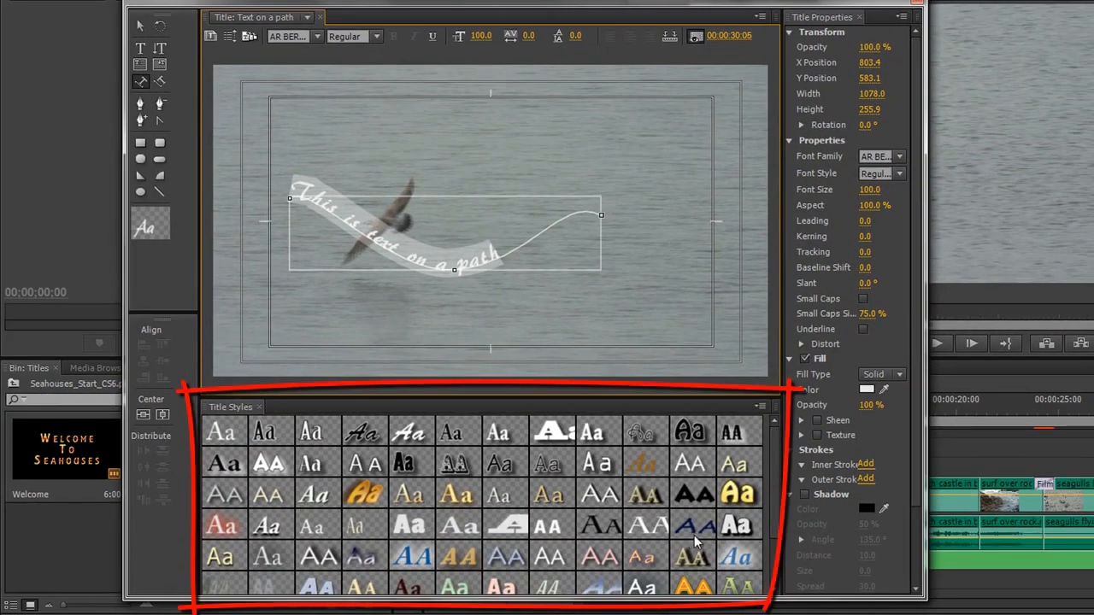
left_click(744, 501)
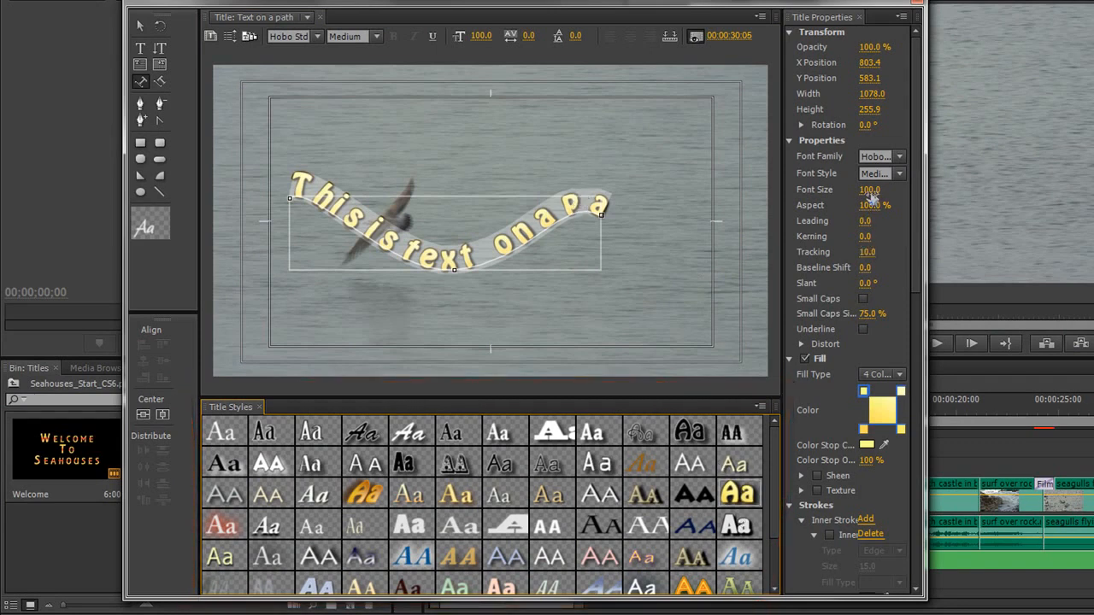
mouse_move(870, 196)
left_mouse_down()
mouse_move(855, 195)
mouse_move(867, 196)
left_mouse_up()
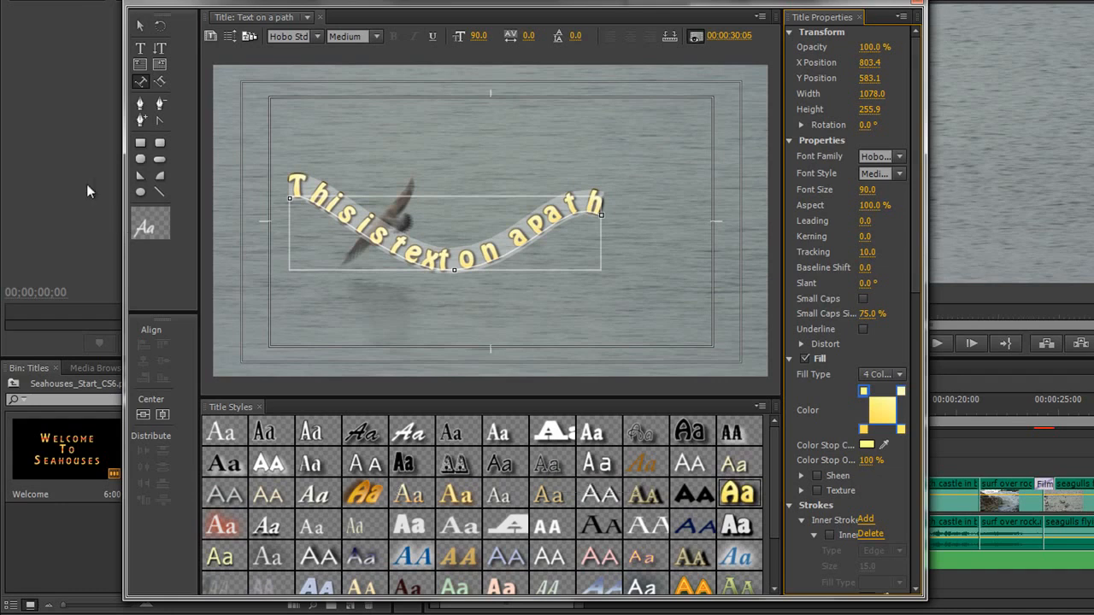
Try an underline on the path text while enlarging its bounding box slightly, and turn the underline back off.
left_click(140, 81)
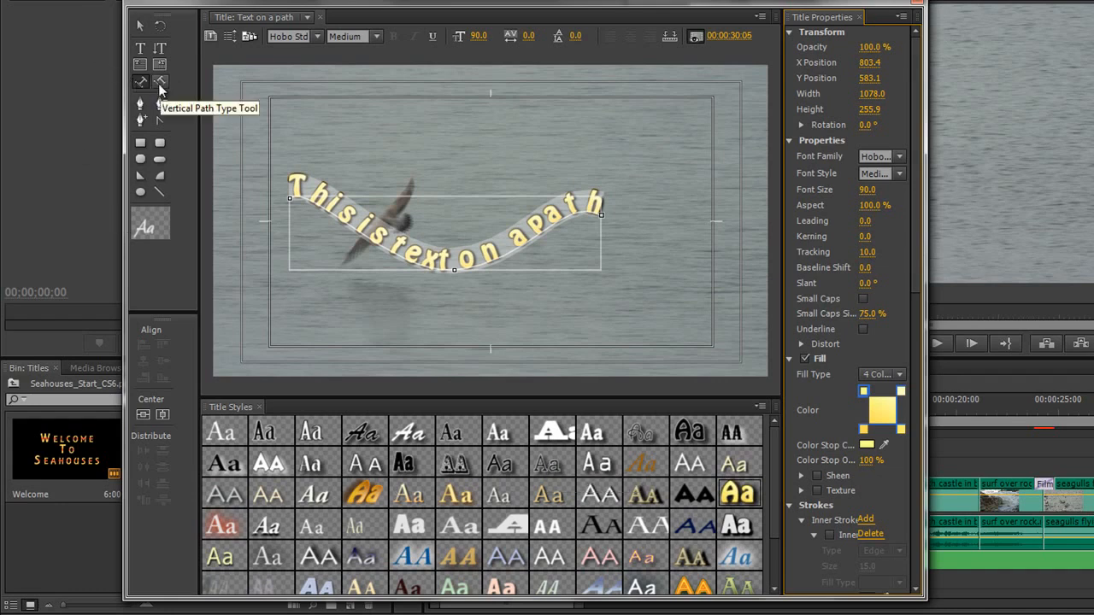
left_click(141, 26)
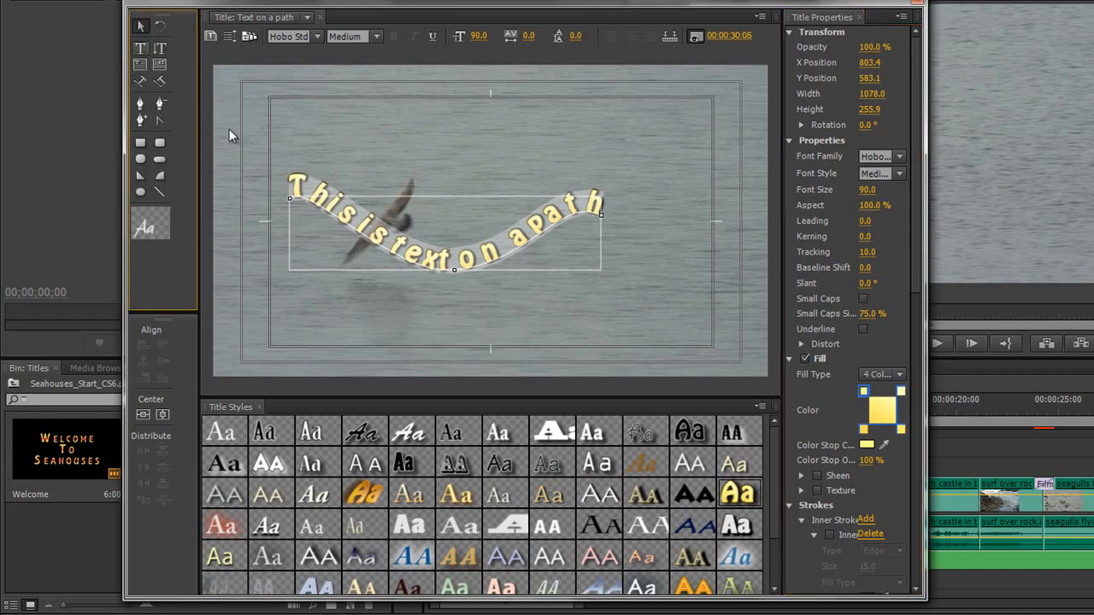
left_click(387, 198)
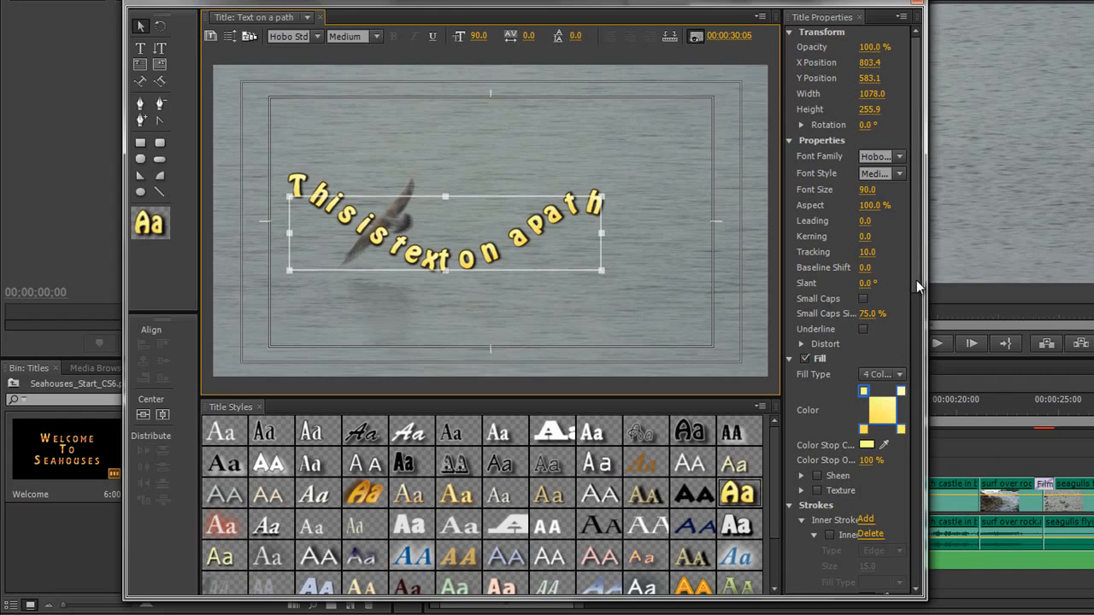
scroll(916, 307, "down", 5)
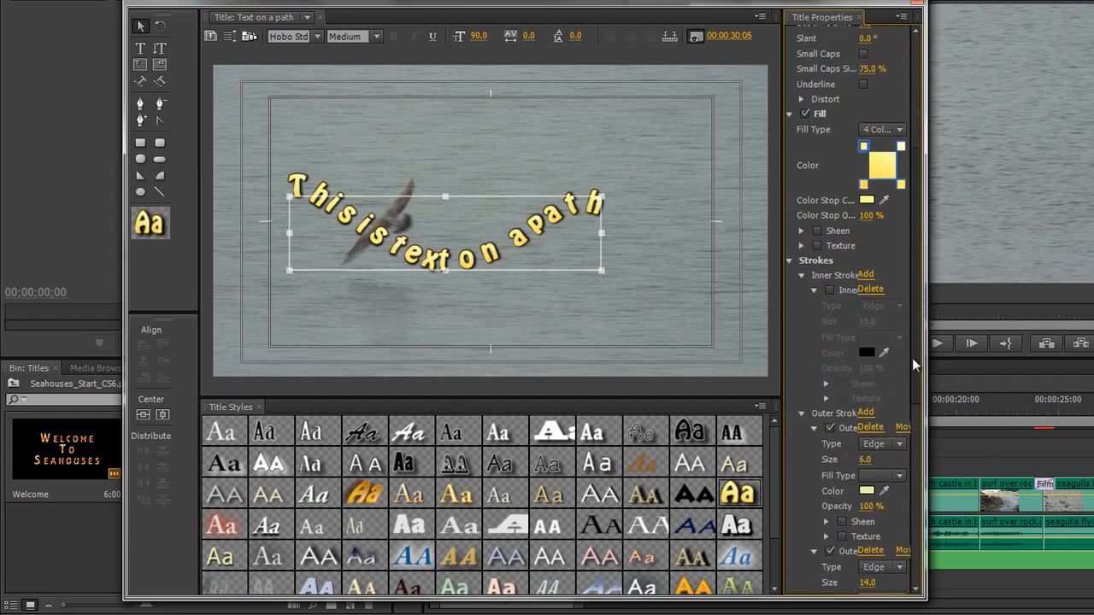
scroll(912, 358, "up", 3)
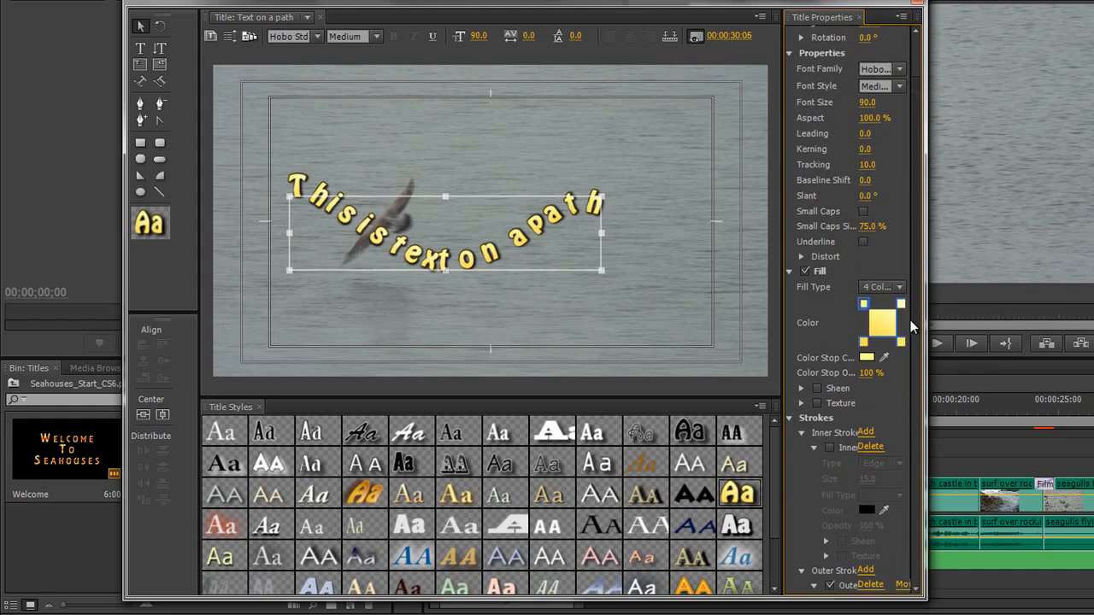
left_click(864, 243)
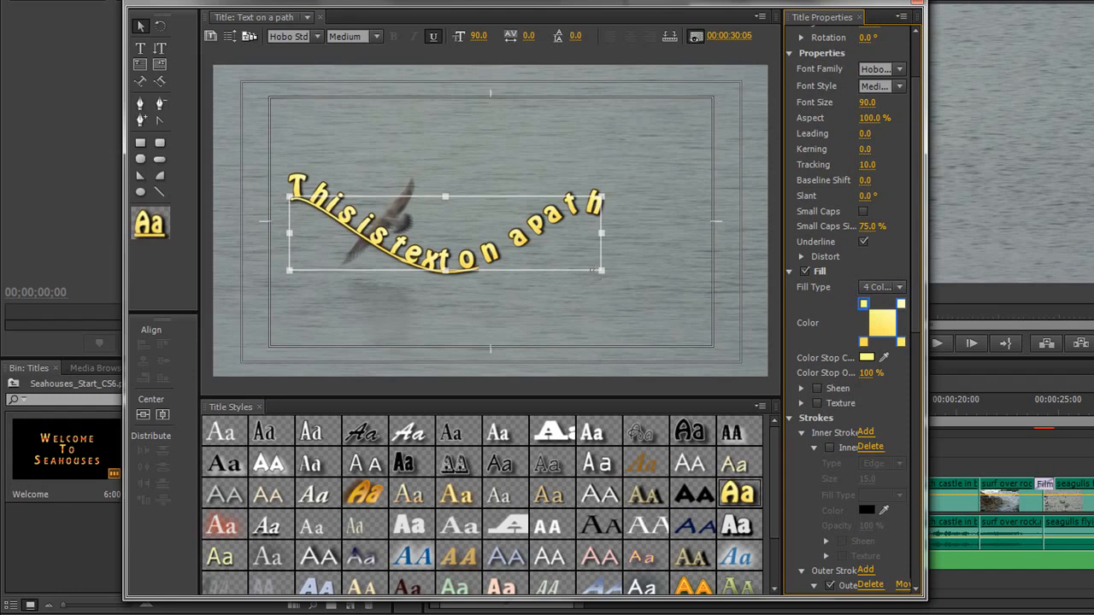
mouse_move(600, 270)
left_mouse_down()
mouse_move(627, 304)
mouse_move(658, 224)
mouse_move(611, 257)
mouse_move(605, 246)
mouse_move(616, 275)
left_mouse_up()
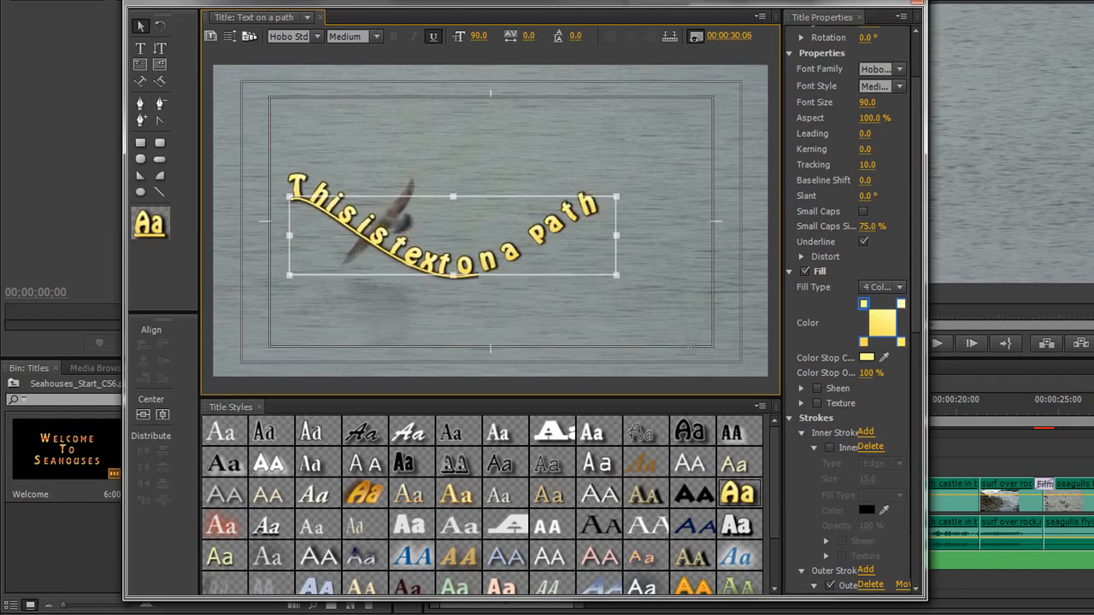
left_click(865, 242)
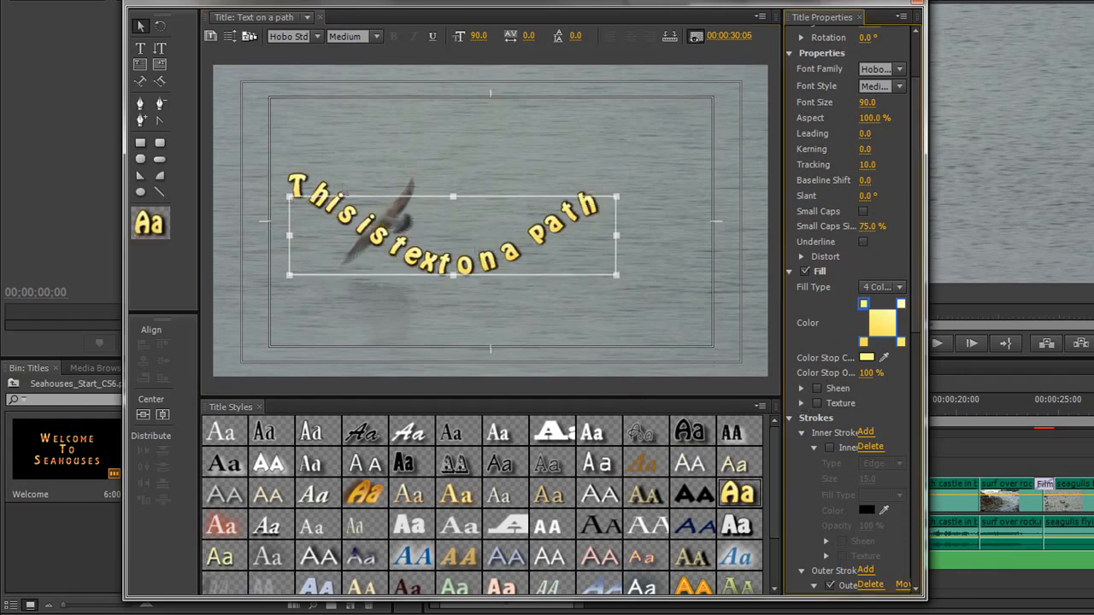
Delete the path text object from the title.
left_click(458, 202)
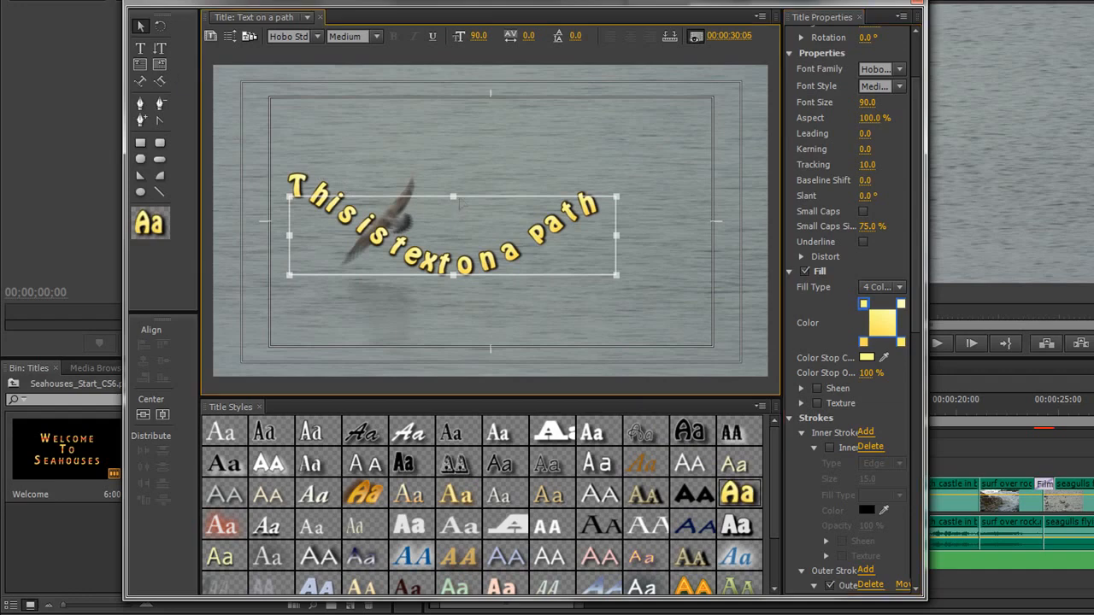
key("Delete")
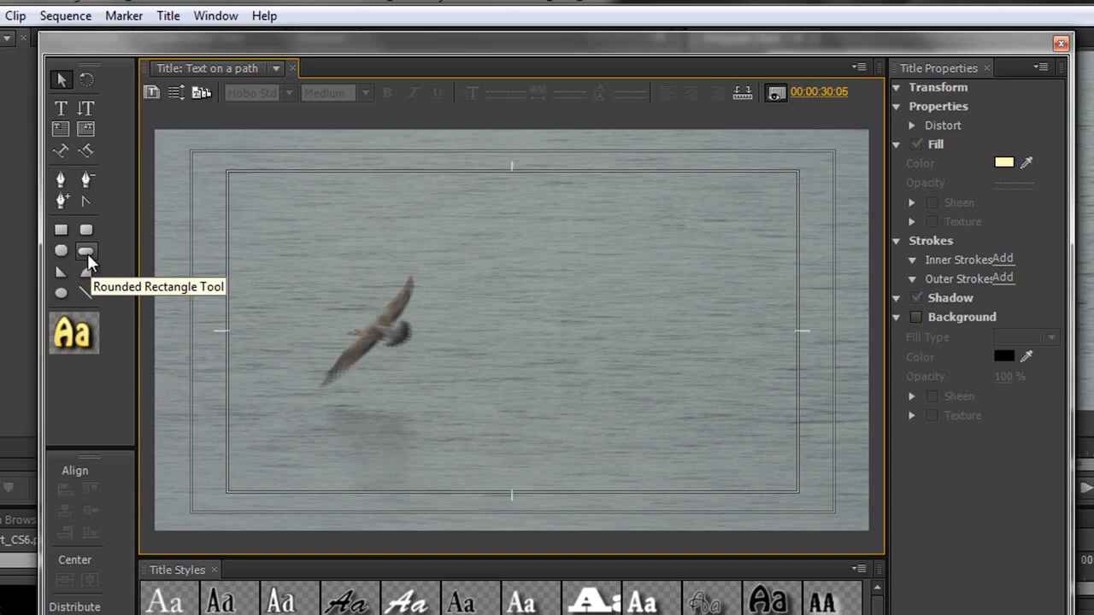
Draw a rounded rectangle bar about 1419 by 112 below the bird, starting outside the frame, and apply the custom orange-red Welcome title style.
left_click(89, 255)
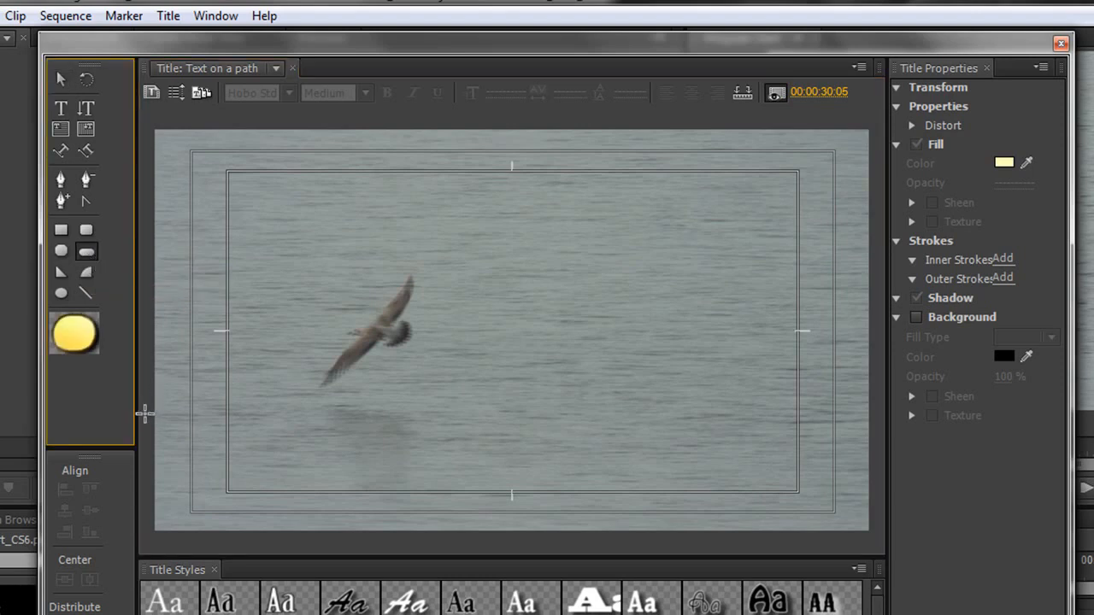
left_click(149, 416)
left_click_drag(149, 410, 676, 453)
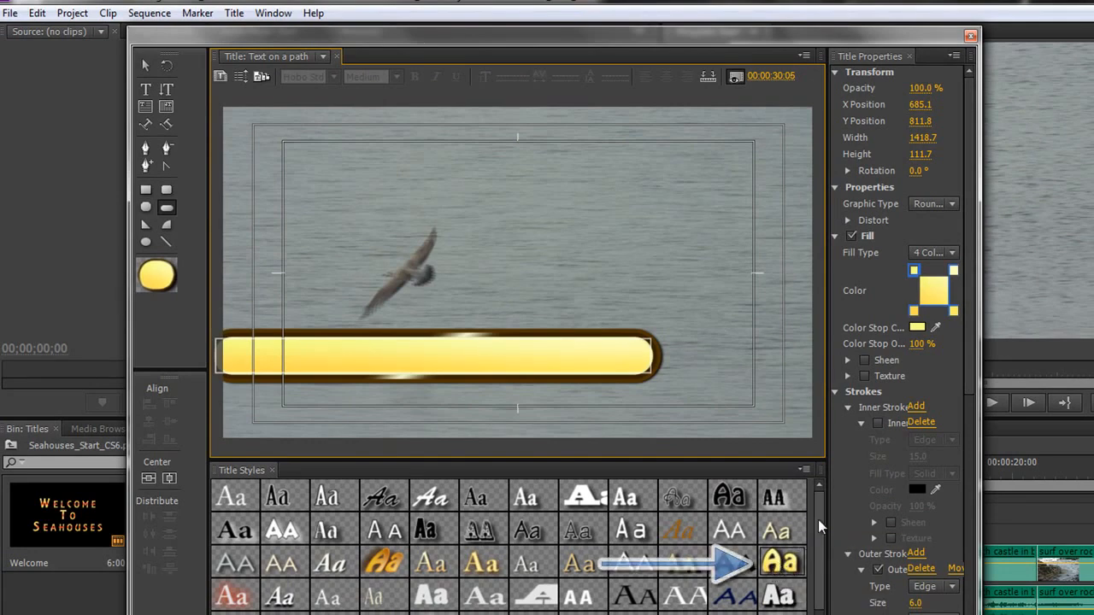
scroll(812, 523, "down", 2)
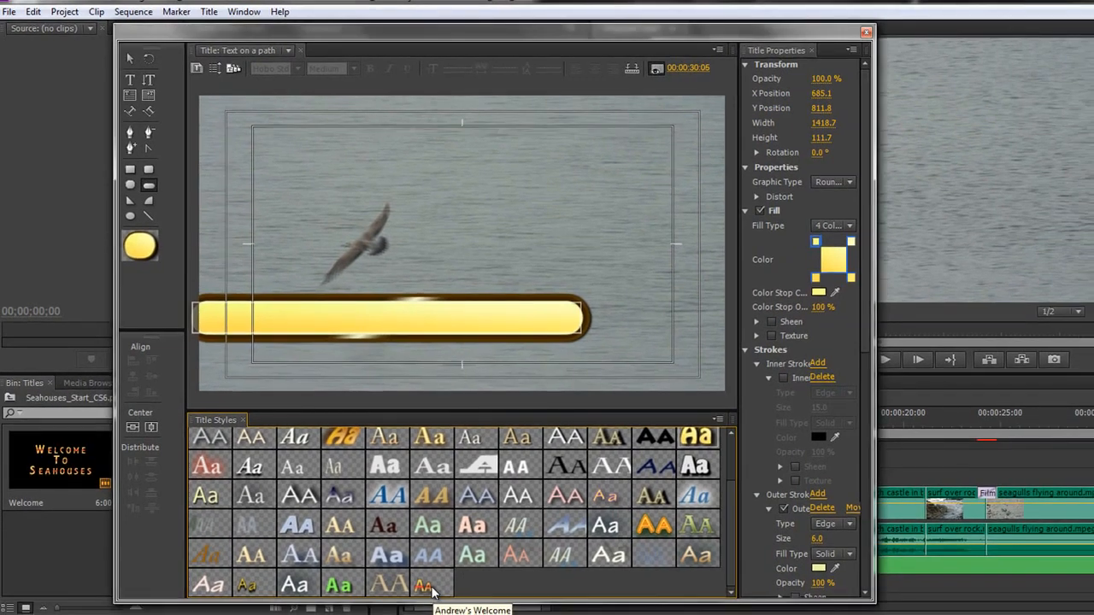
left_click(434, 601)
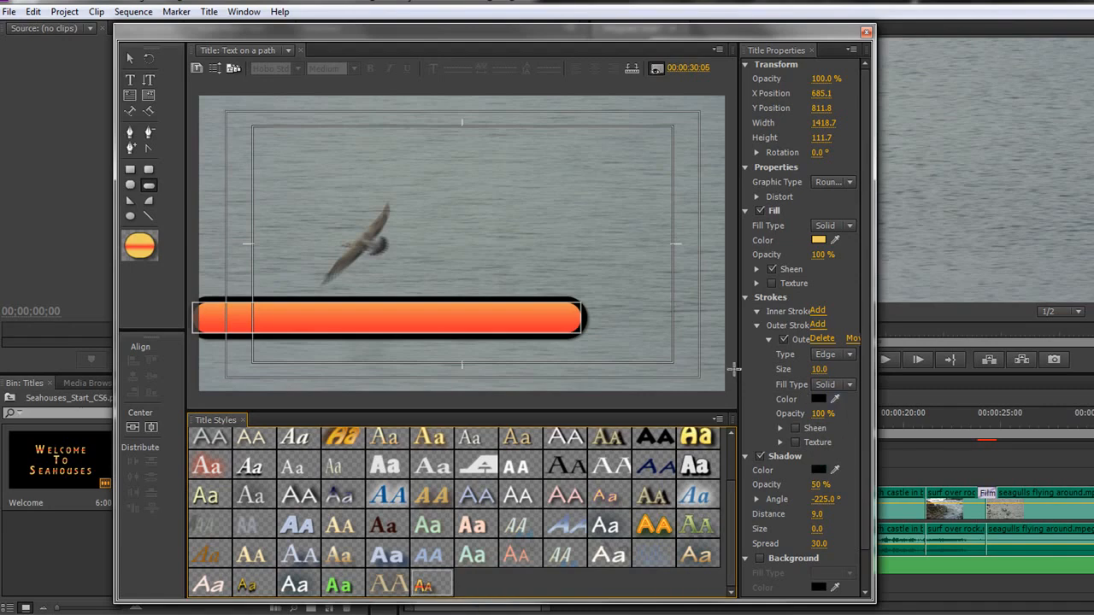
Set the bar's outer stroke color to green 42AE45 and its stroke size to 3.0.
left_click_drag(735, 369, 703, 369)
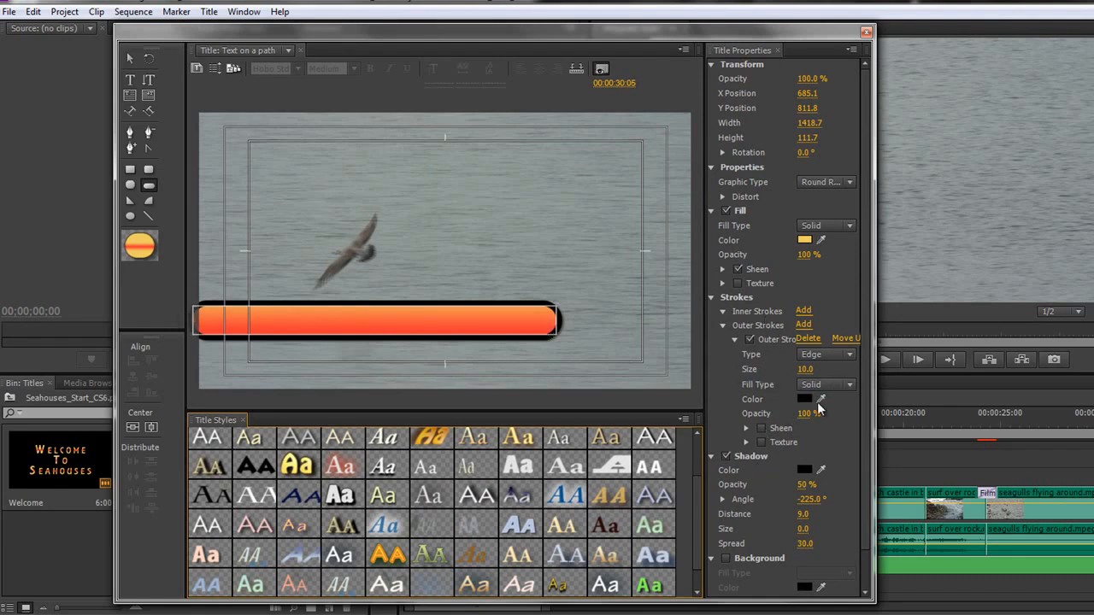
left_click(805, 400)
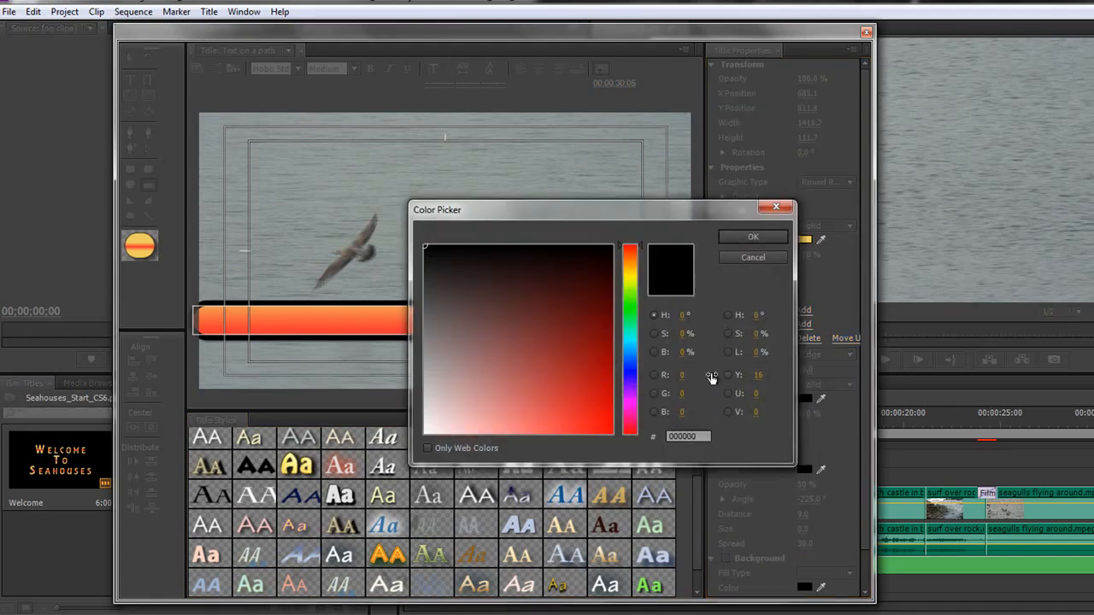
left_click_drag(569, 353, 524, 378)
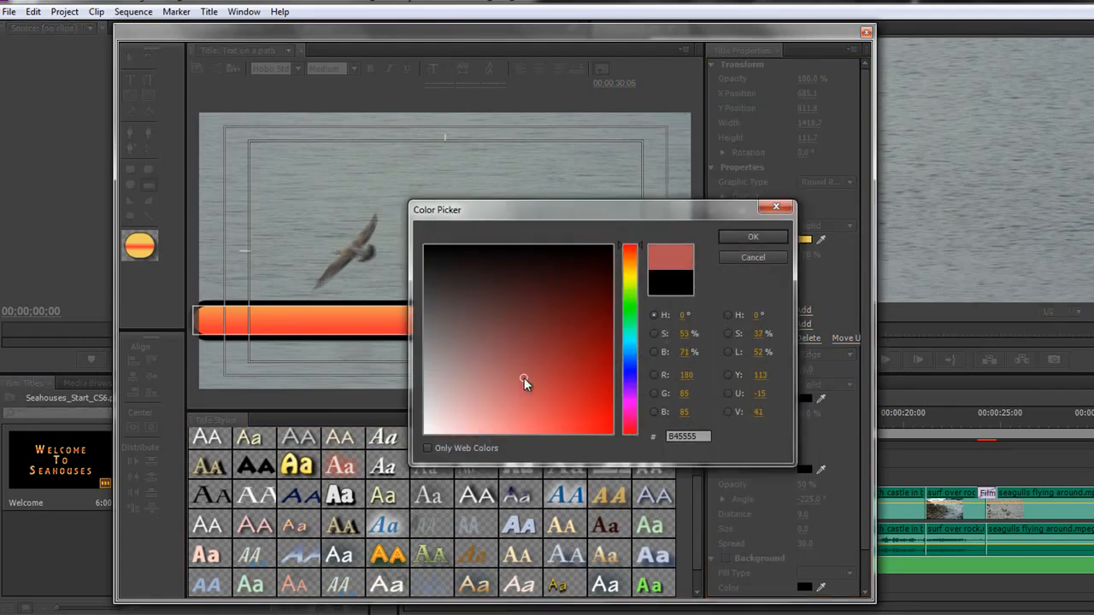
left_click(637, 309)
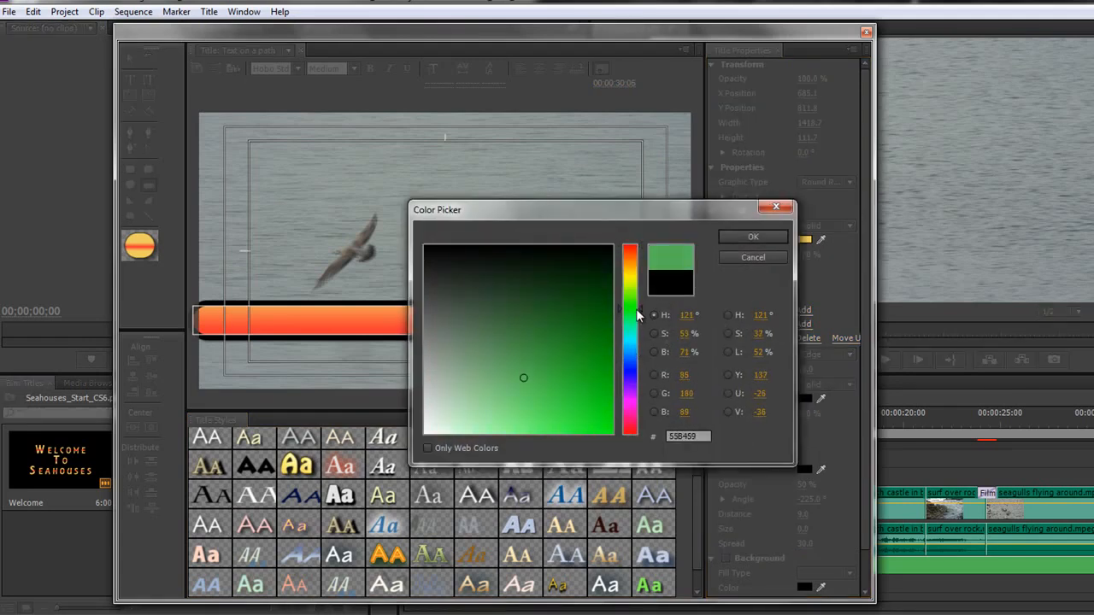
left_click(539, 373)
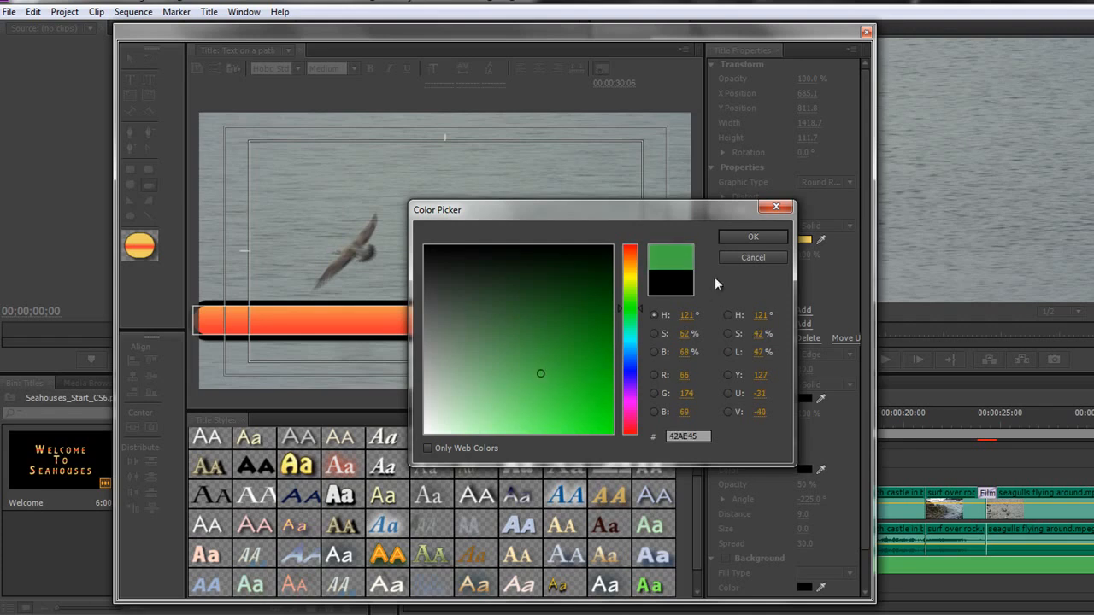
left_click(753, 239)
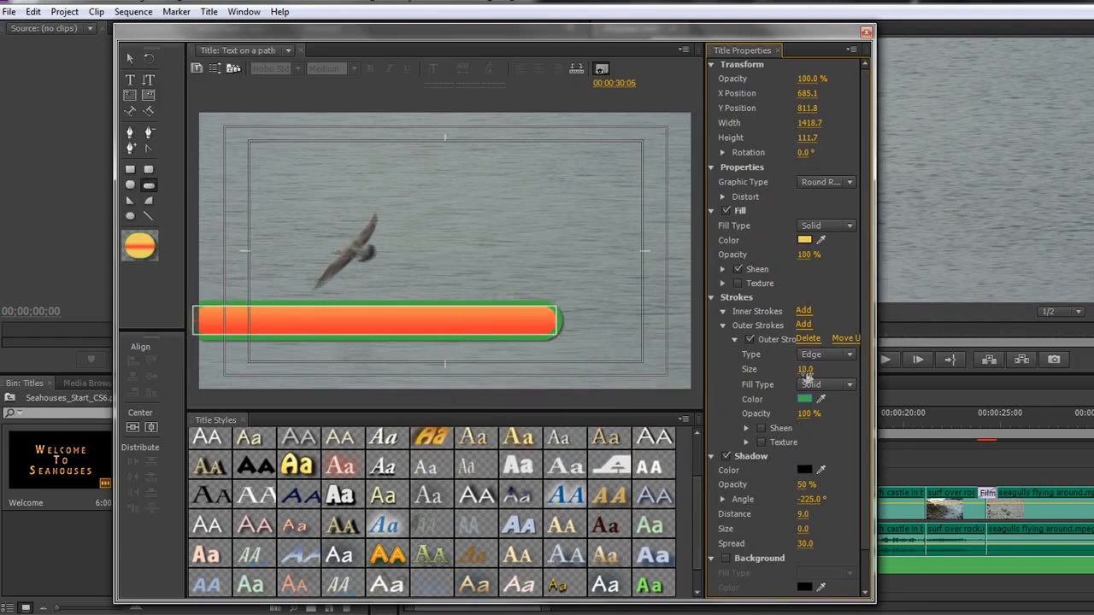
left_click_drag(804, 374, 801, 373)
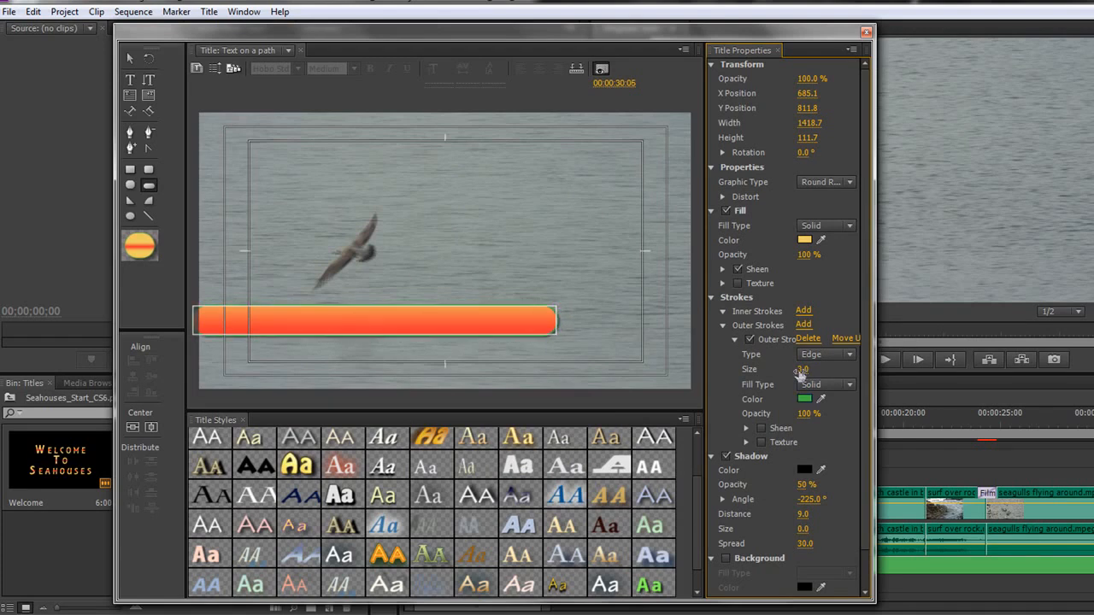
Resize the bar to about 1598 wide and 195 high, and move it lower with its rounded start outside the frame.
left_click(539, 322)
left_click_drag(374, 307, 374, 296)
left_click_drag(375, 335, 320, 348)
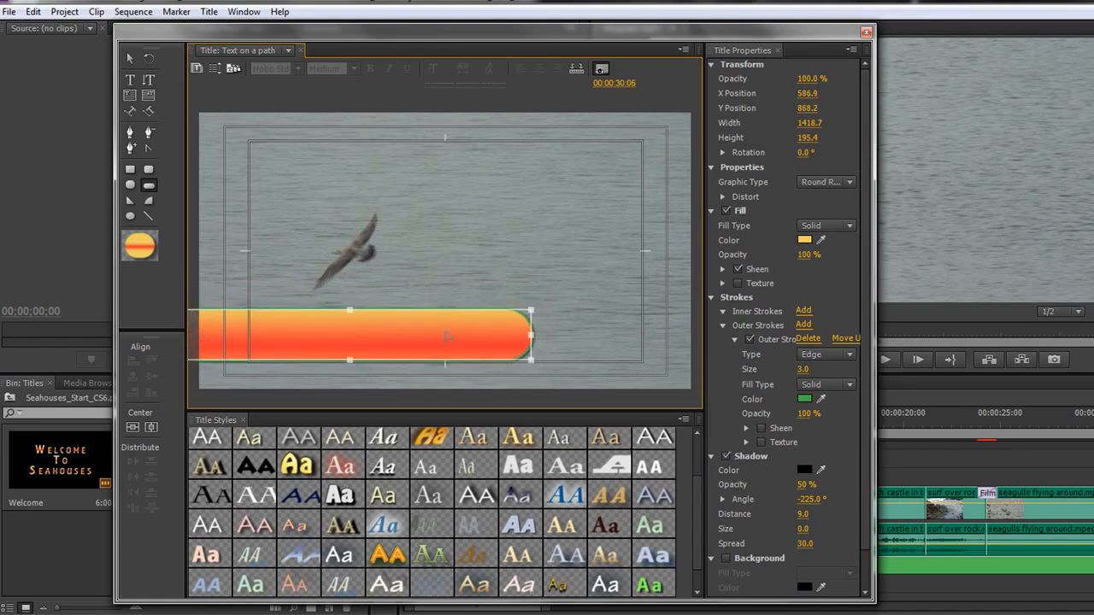
left_click_drag(530, 335, 577, 335)
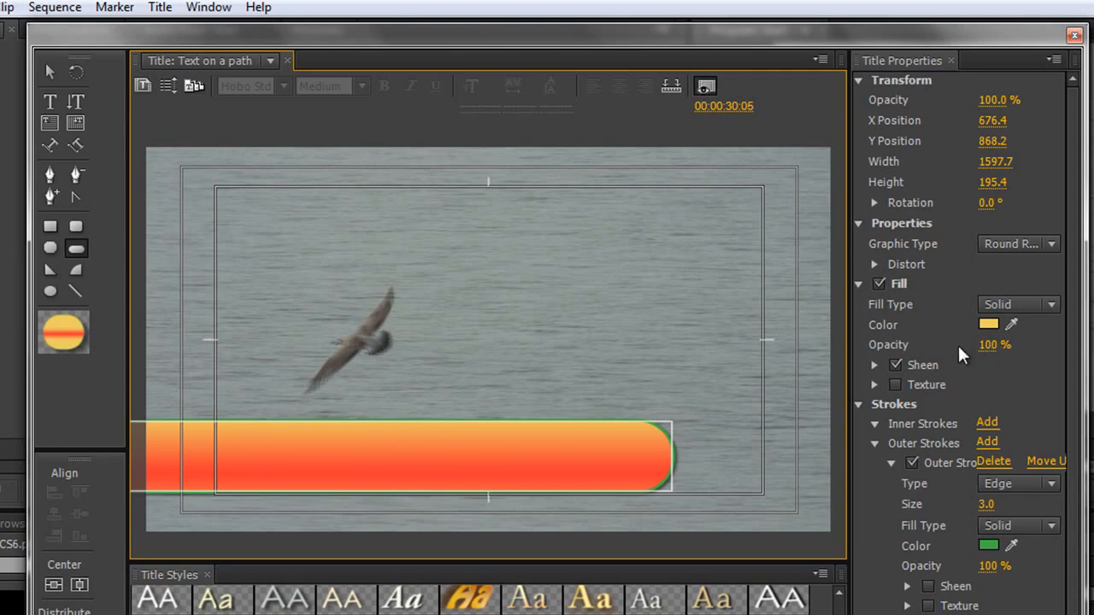
Lower the bar's fill opacity to 49%.
left_click_drag(974, 344, 925, 353)
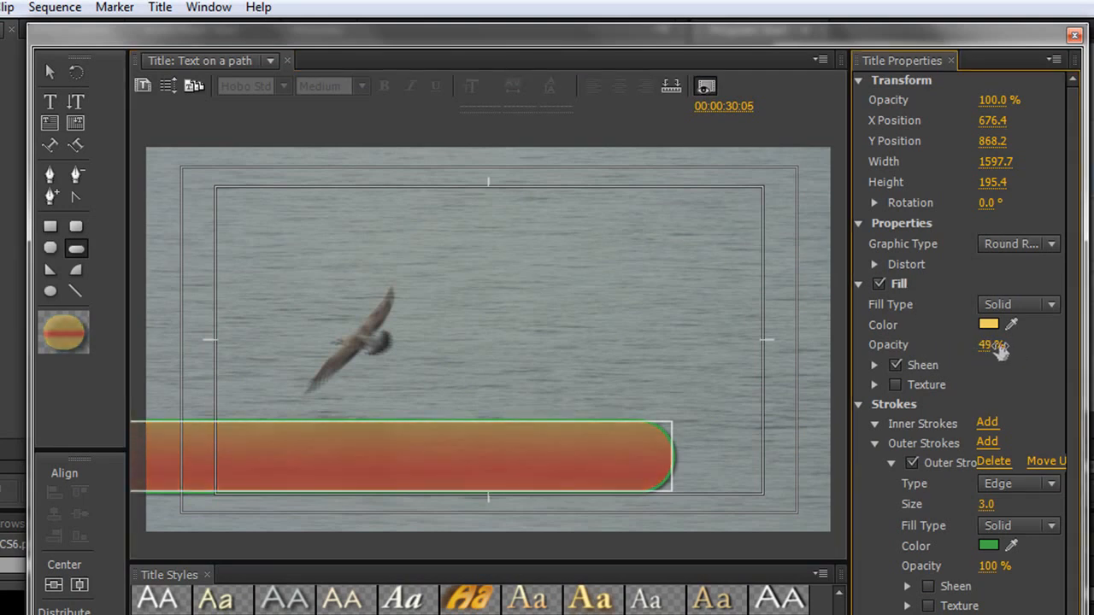
Set the rounded bar's fill opacity to 46%.
left_click(605, 454)
left_click_drag(640, 439, 639, 438)
mouse_move(996, 566)
left_mouse_down()
mouse_move(919, 575)
mouse_move(1087, 567)
left_mouse_up()
mouse_move(989, 348)
left_mouse_down()
mouse_move(948, 362)
mouse_move(992, 366)
left_mouse_up()
Add a horizontal text line reading "Lower Third" over the bar, starting at the inner safe margin.
left_click(48, 103)
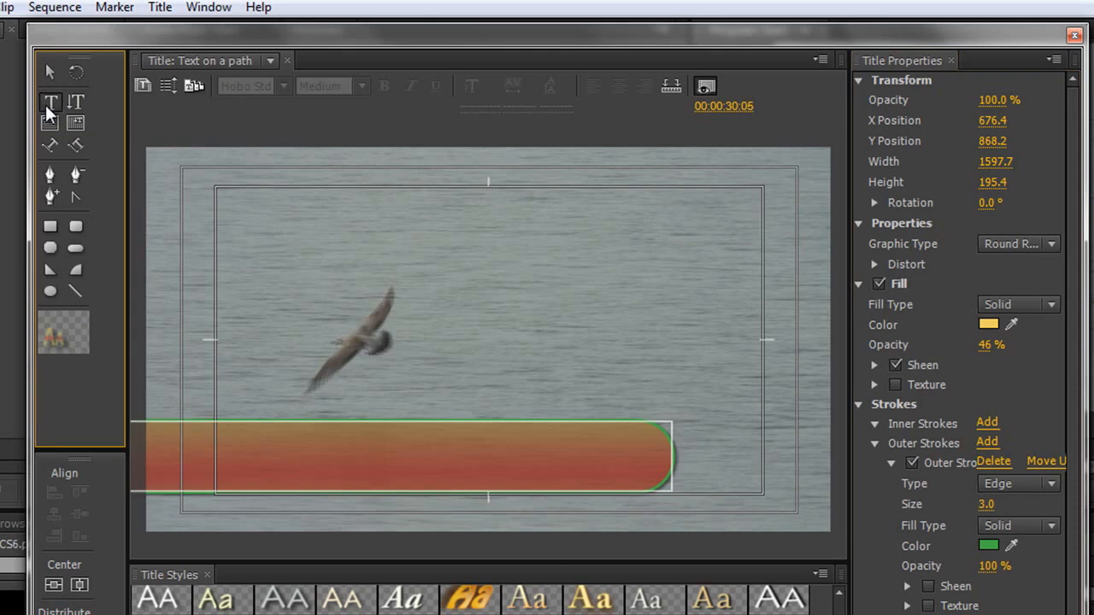
left_click(229, 462)
left_click(224, 462)
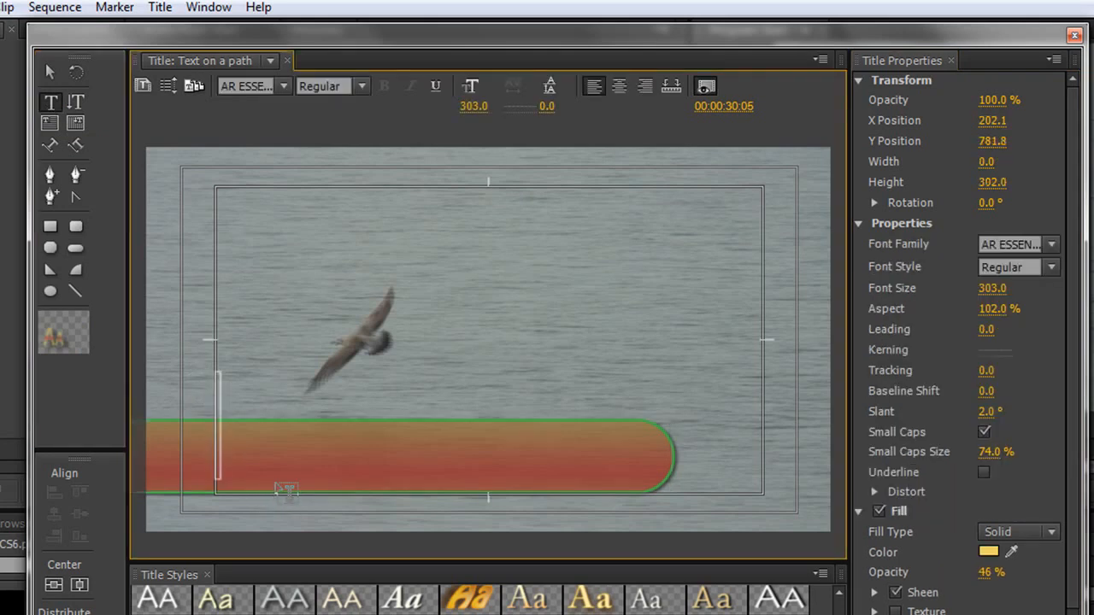
type("Lower")
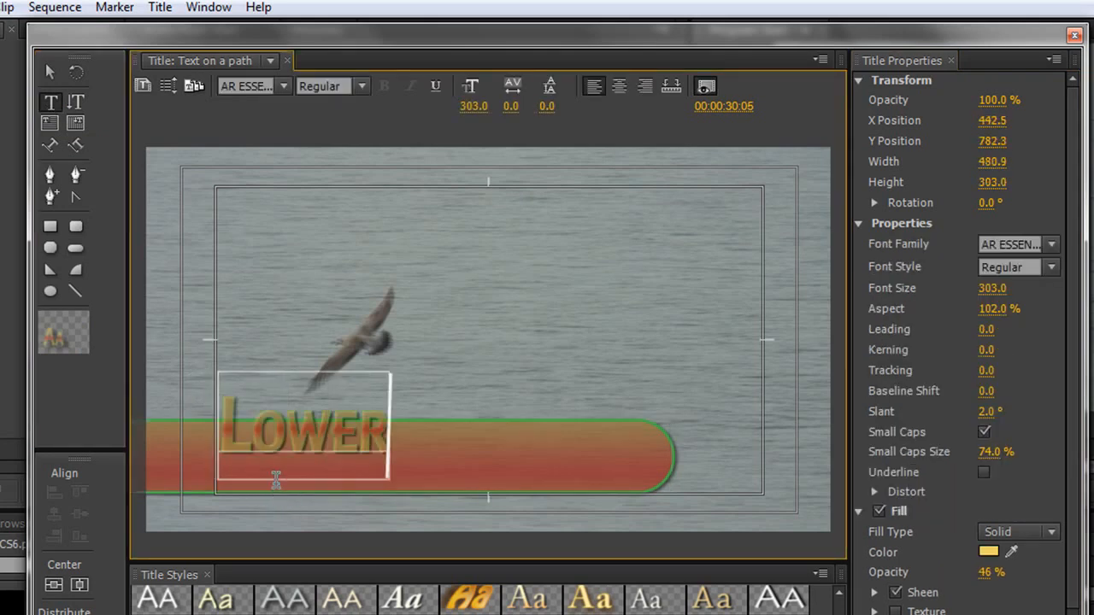
type(" Third")
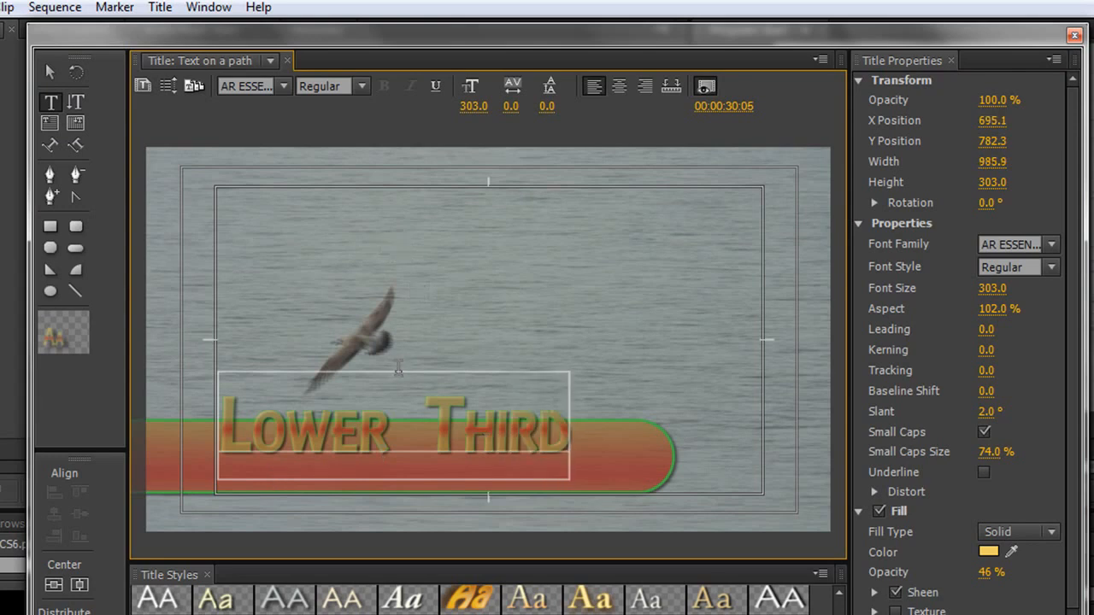
Apply the gold Hobo Std Medium title style to the "Lower Third" text and reduce its font size to 116.
left_click_drag(218, 427, 566, 446)
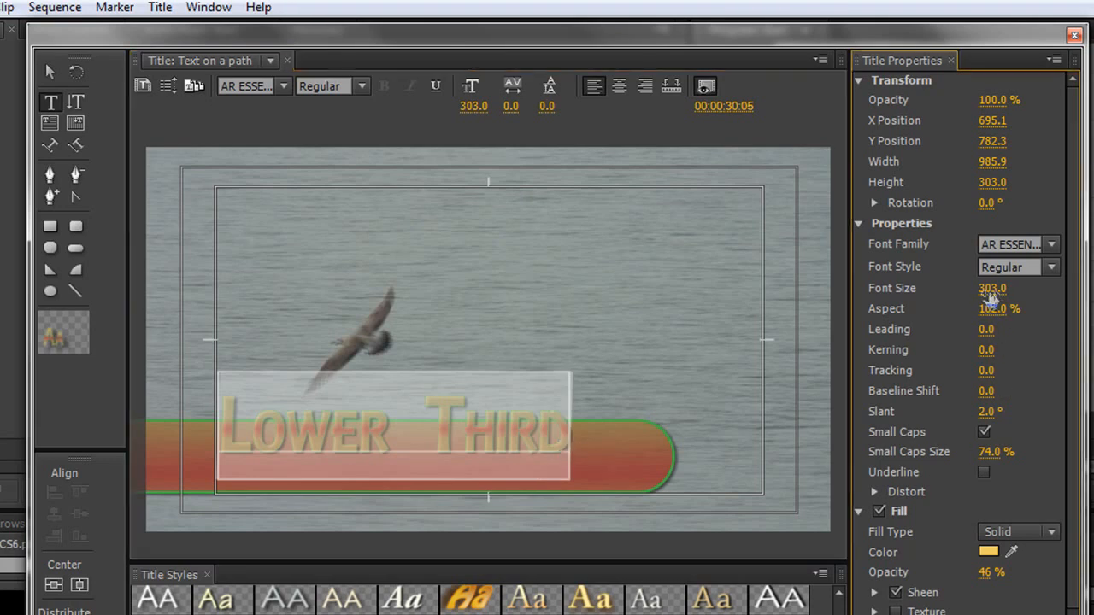
left_click_drag(991, 289, 860, 311)
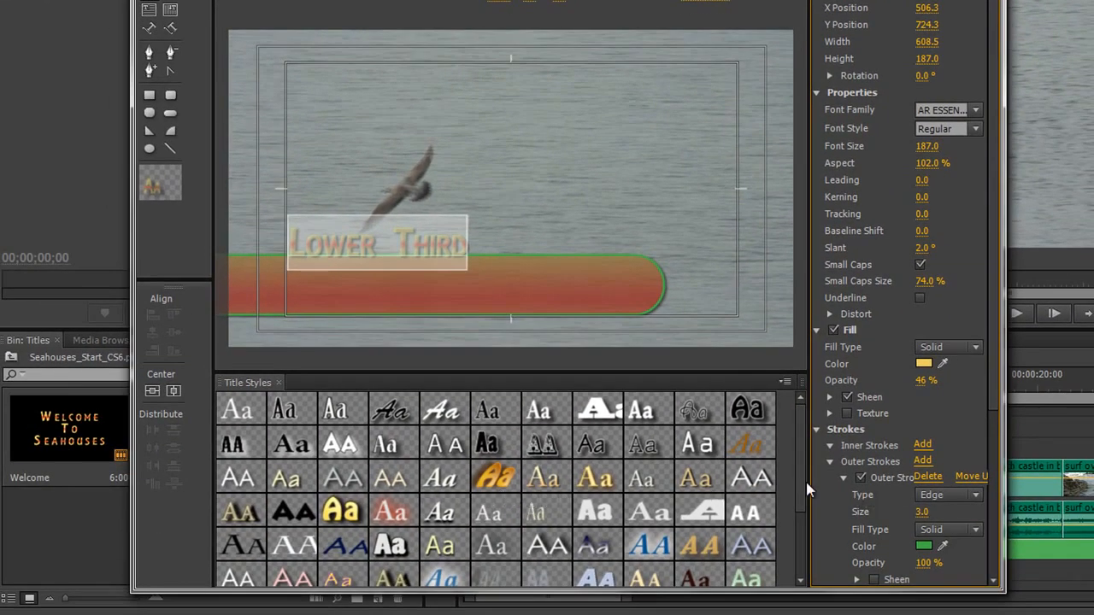
scroll(806, 482, "down", 1)
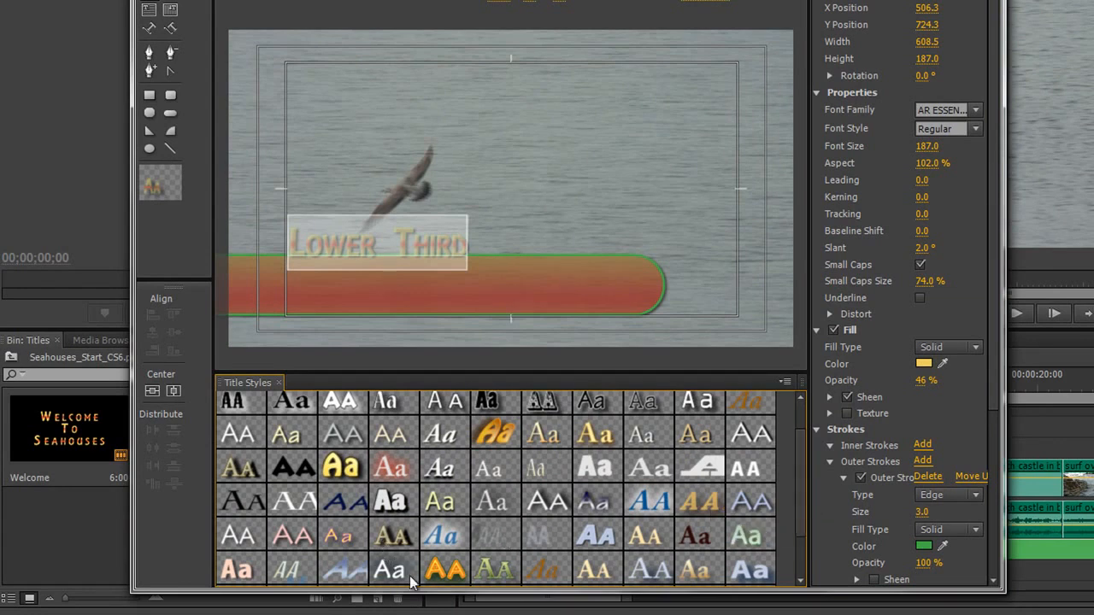
left_click(346, 472)
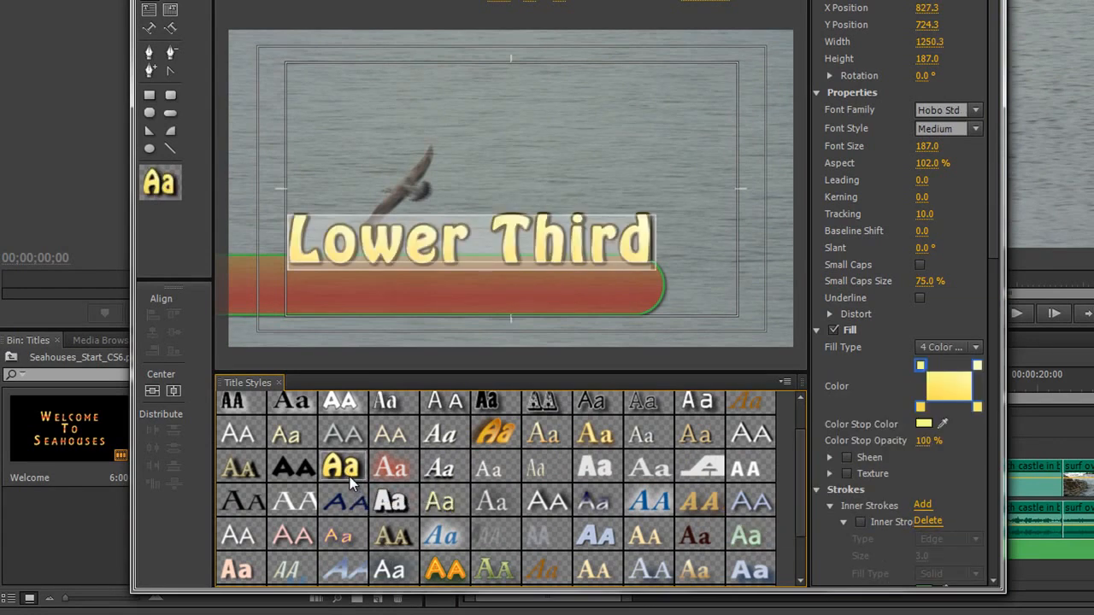
left_click_drag(926, 147, 855, 163)
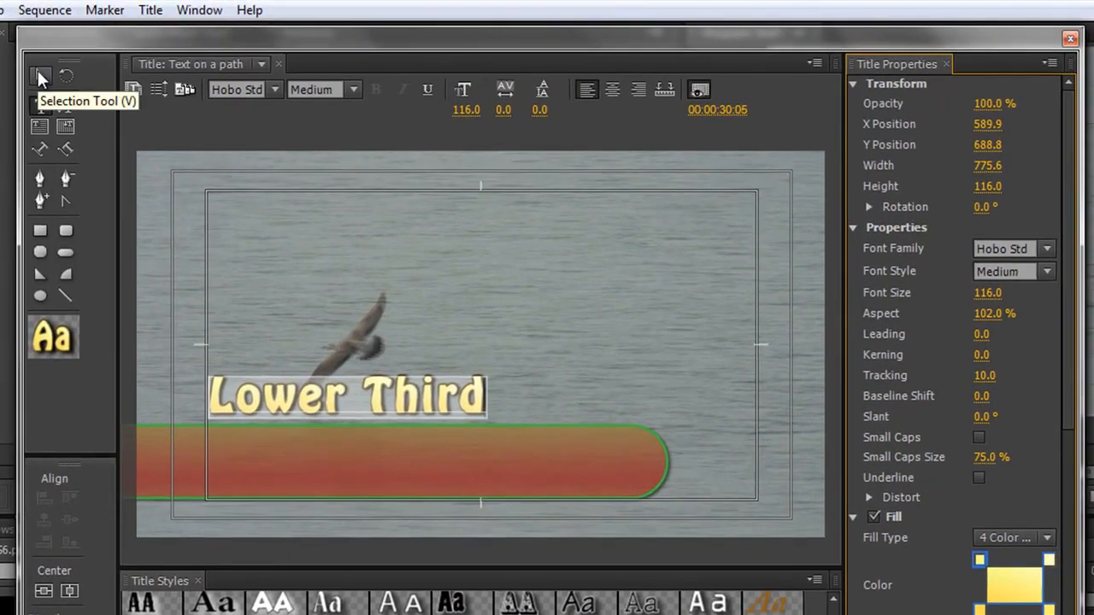
Move the "Lower Third" text onto the bar and align the centers of both objects horizontally and vertically.
left_click(147, 0)
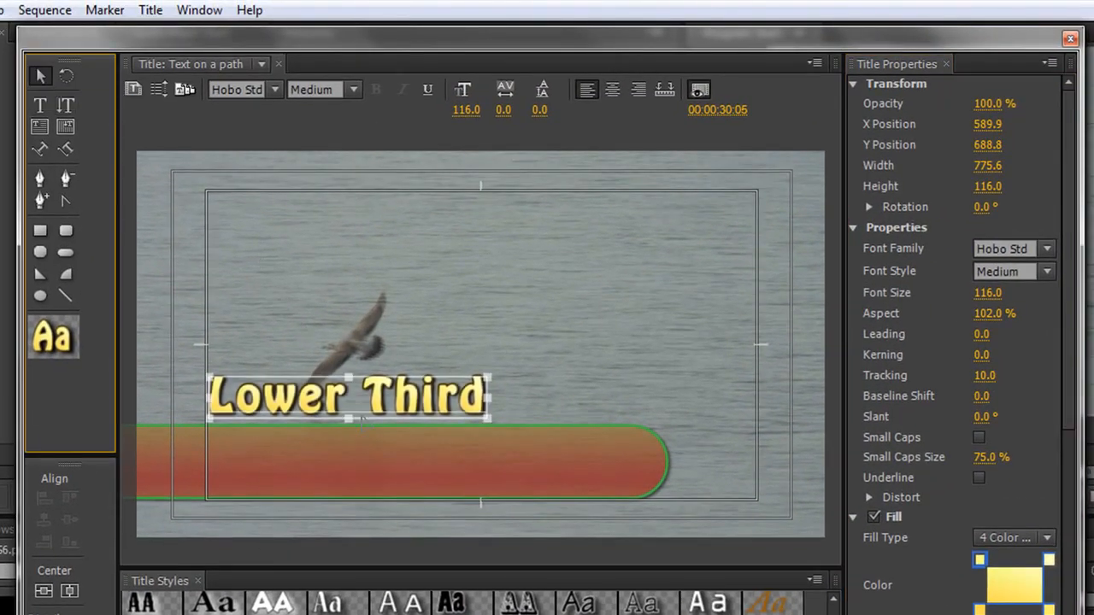
left_click_drag(353, 402, 398, 467)
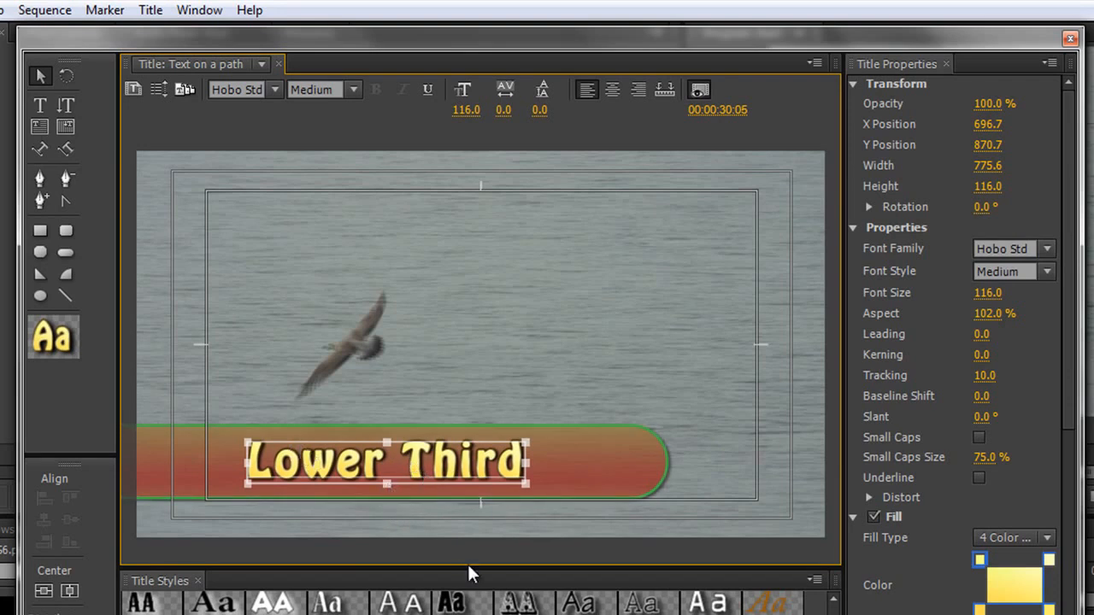
left_click(600, 476)
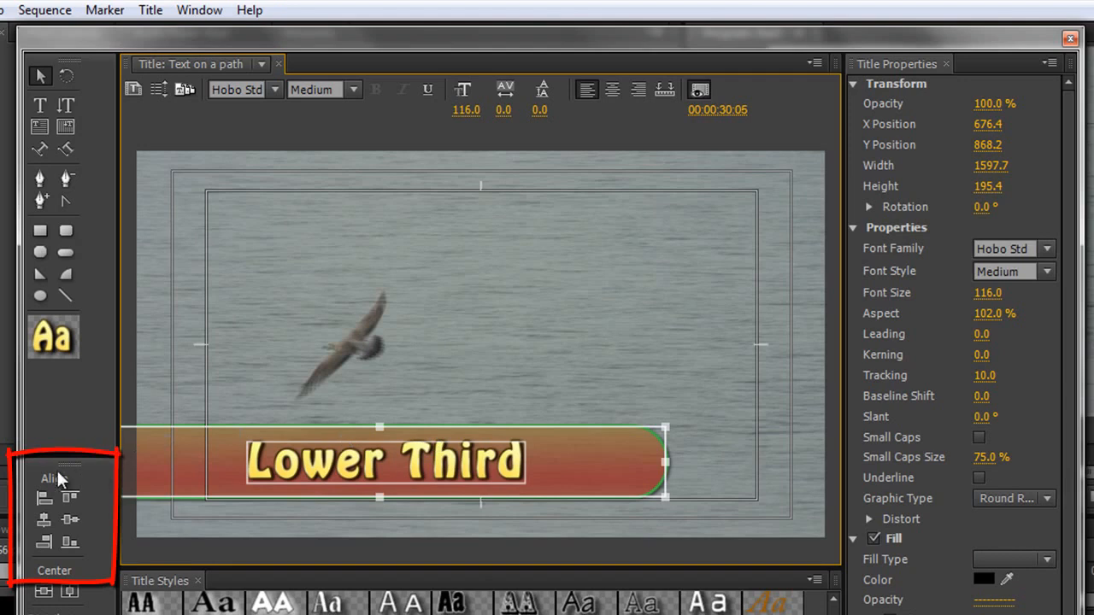
left_click(47, 520)
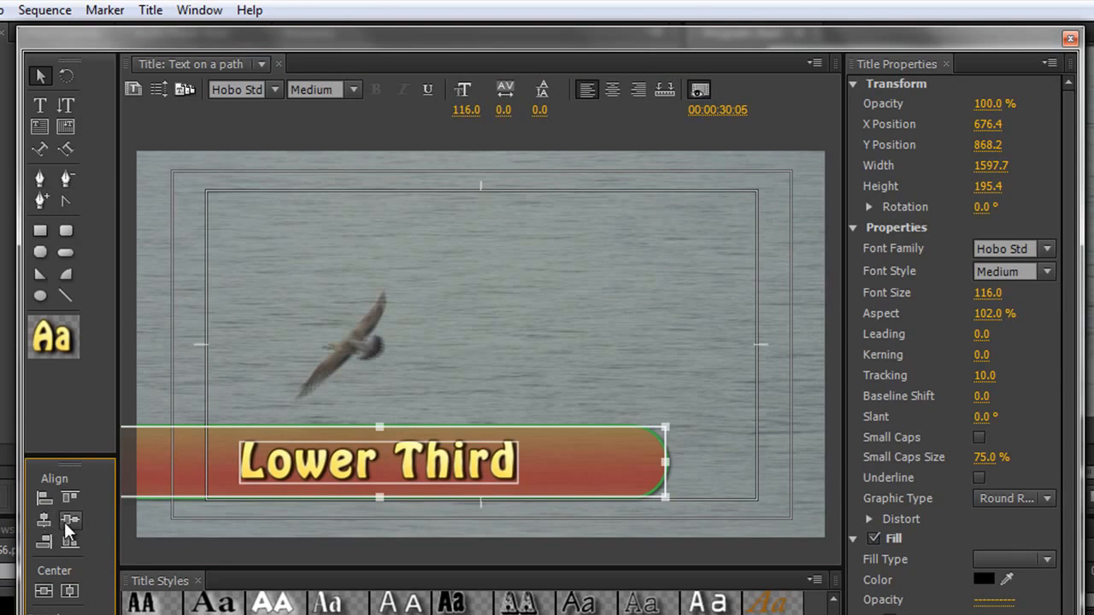
left_click(65, 523)
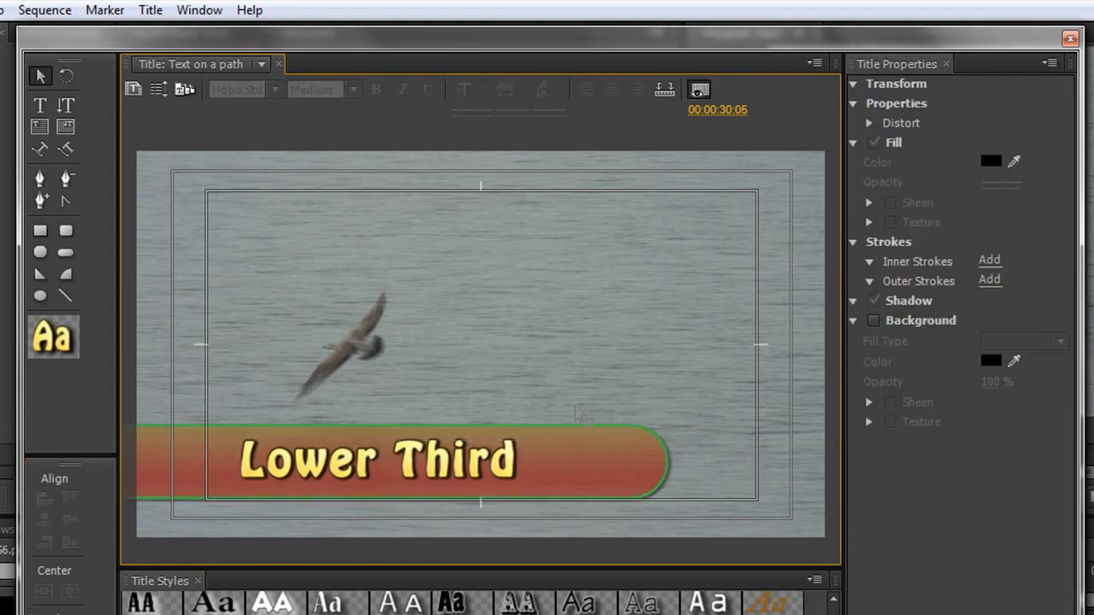
left_click(581, 411)
Nudge only the "Lower Third" text toward the bar's rounded end, to an X position of 745.4.
left_click(477, 482)
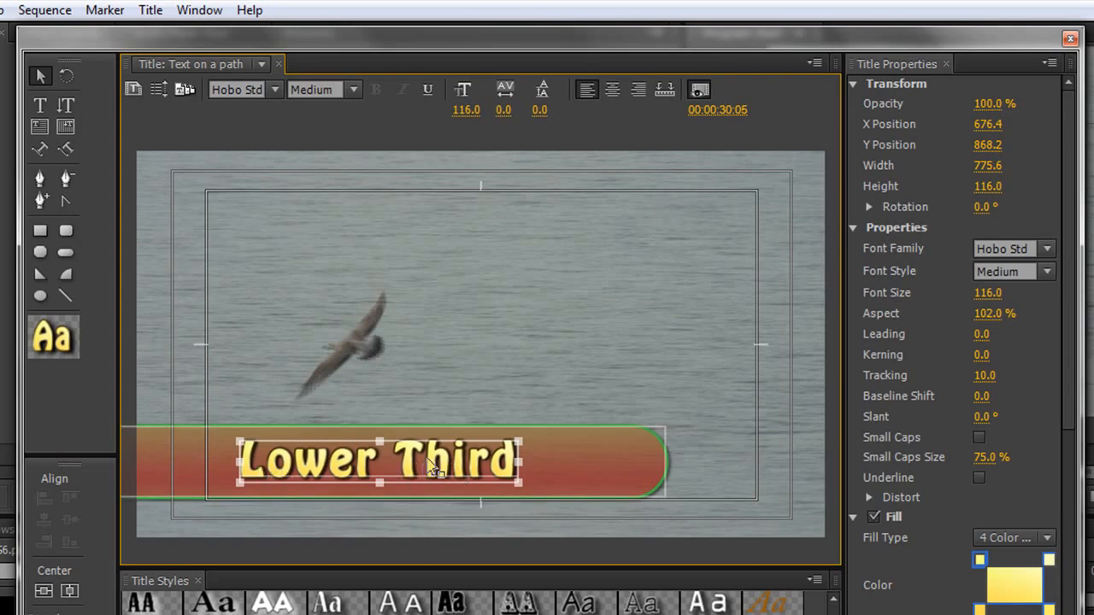
left_click_drag(434, 469, 434, 466)
key("Right")
key("Right")
key("Right")
key("Right")
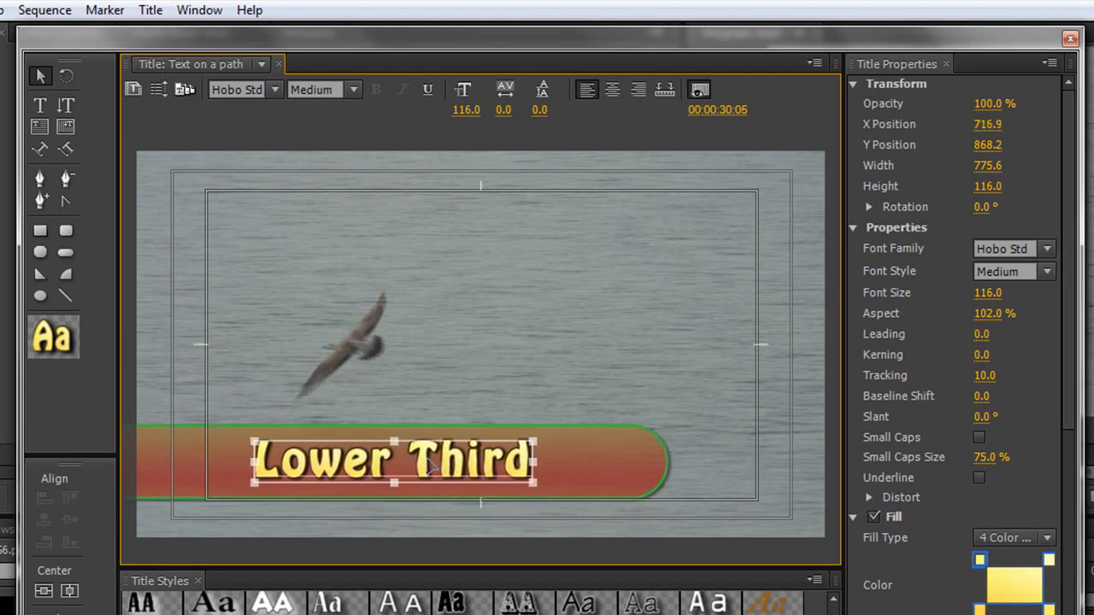
key("Right")
key("Right")
key("Right")
key("Right")
key("Right")
key("Right")
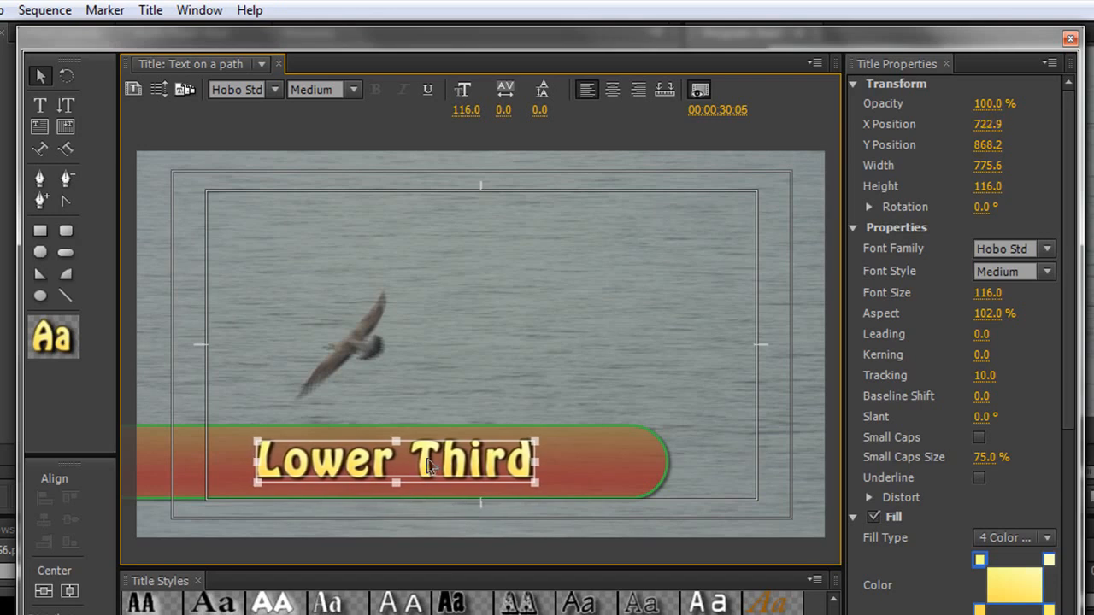
key("Right")
key("Right")
key("Right")
key("Right")
key("Right")
key("Right")
key("Right")
key("Right")
key("Right")
key("Right")
key("Right")
key("Right")
key("Right")
key("Right")
key("Right")
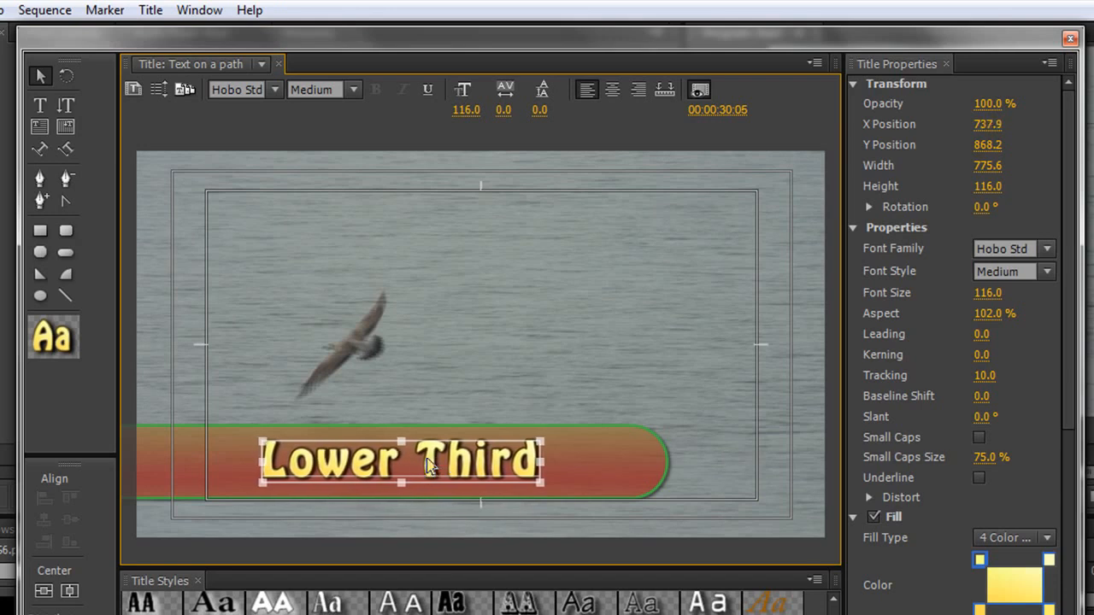
key("Right")
key("Right")
key("Right")
key("Right")
key("Right")
key("Right")
key("Right")
key("Right")
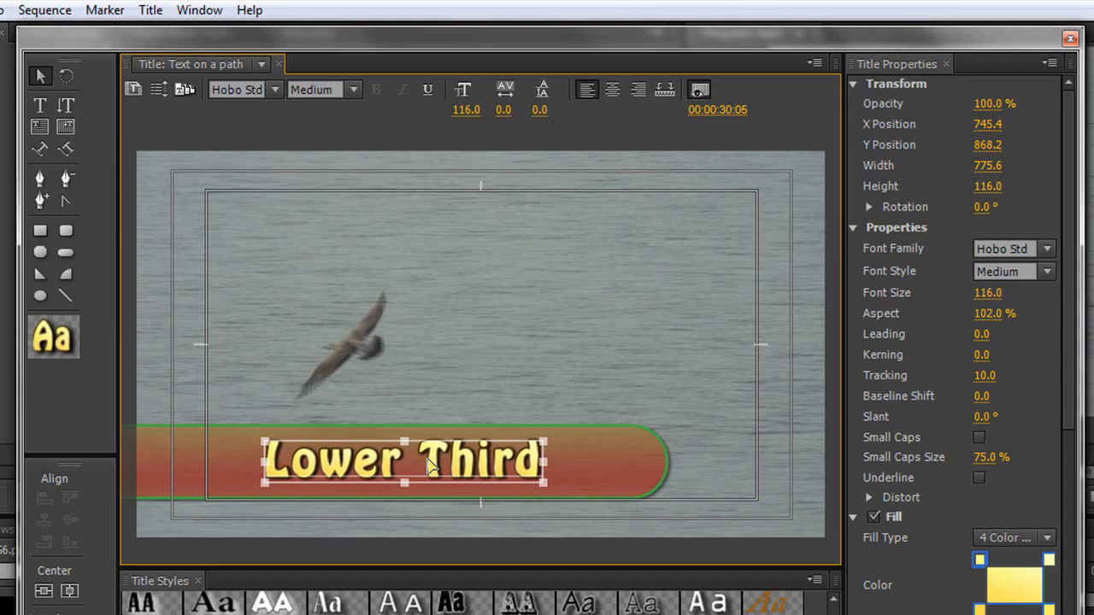
Fine-tune the text's vertical placement to a Y position of 867.2 and deselect it.
key("Up")
key("Up")
key("Up")
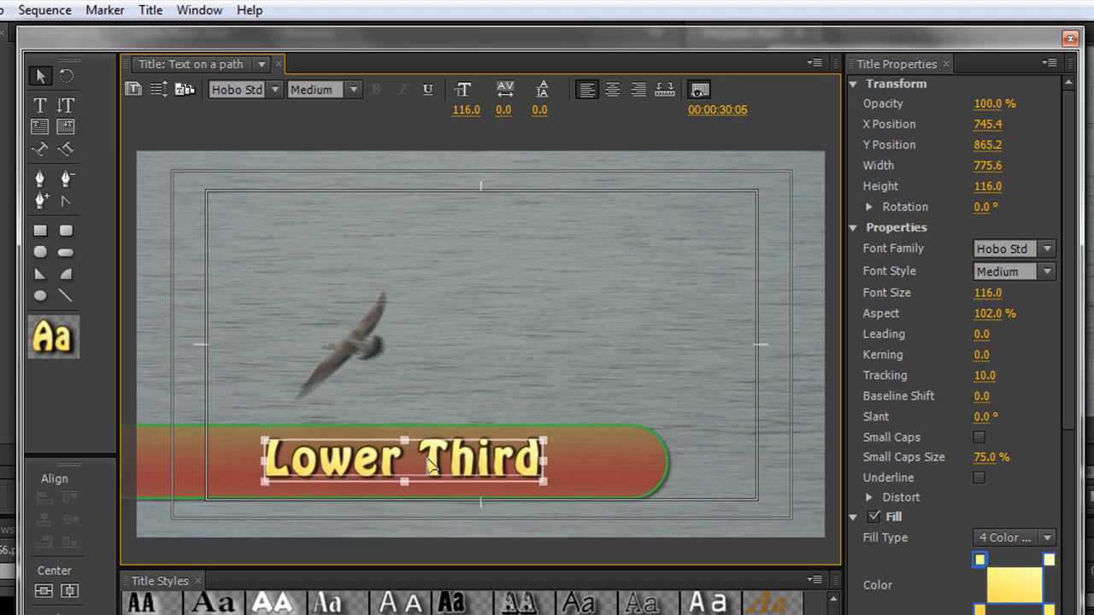
key("Down")
key("Down")
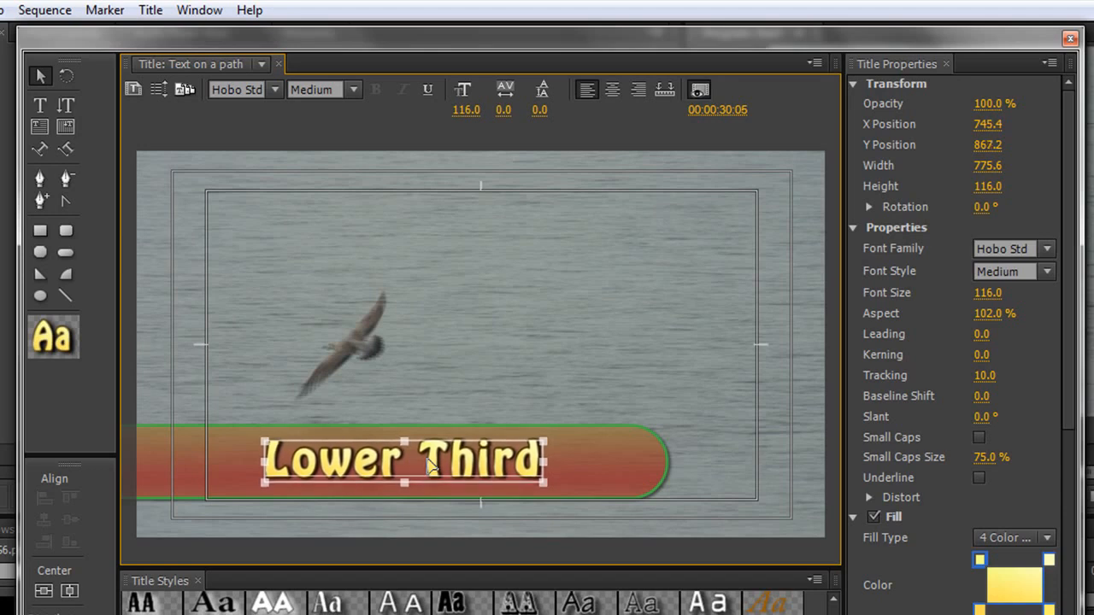
left_click(702, 404)
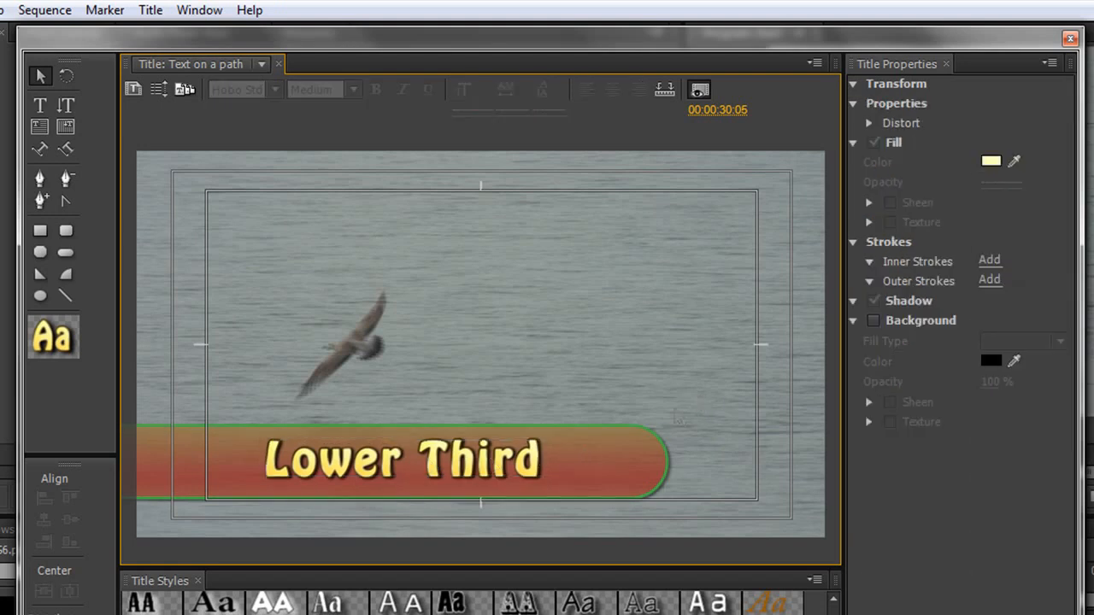
left_click(651, 453)
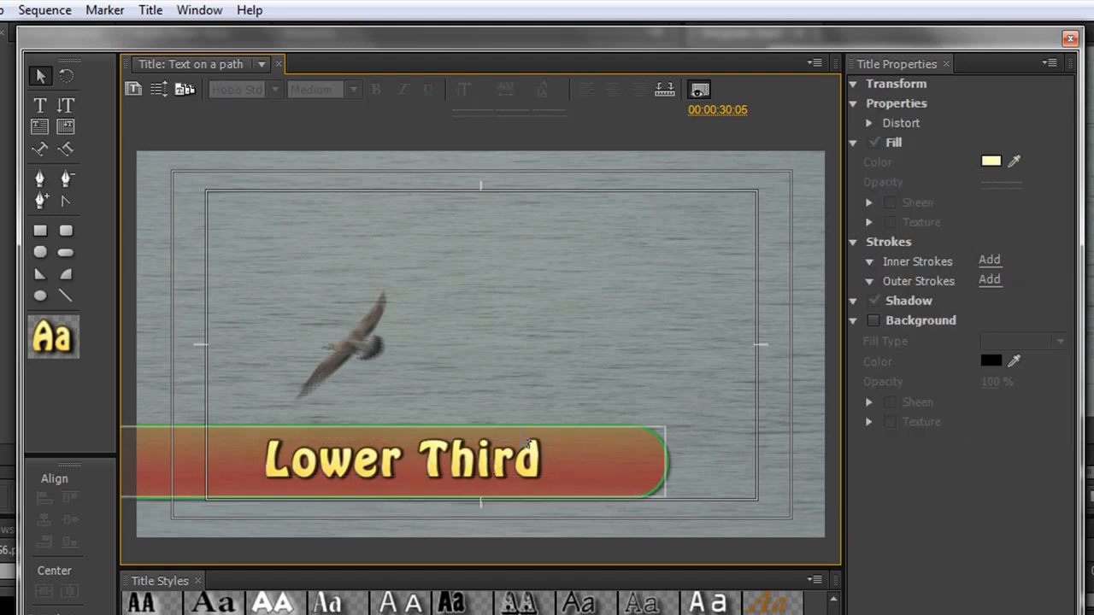
Save the current title as a user template named "Lower Third Example" and preview it in the template list.
left_click(183, 91)
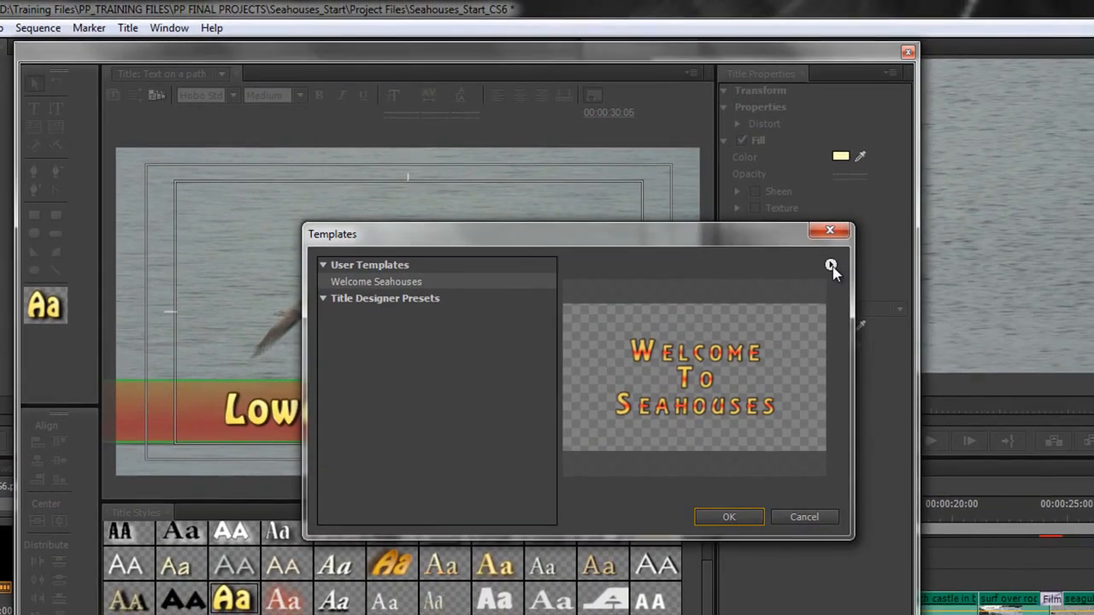
left_click(979, 289)
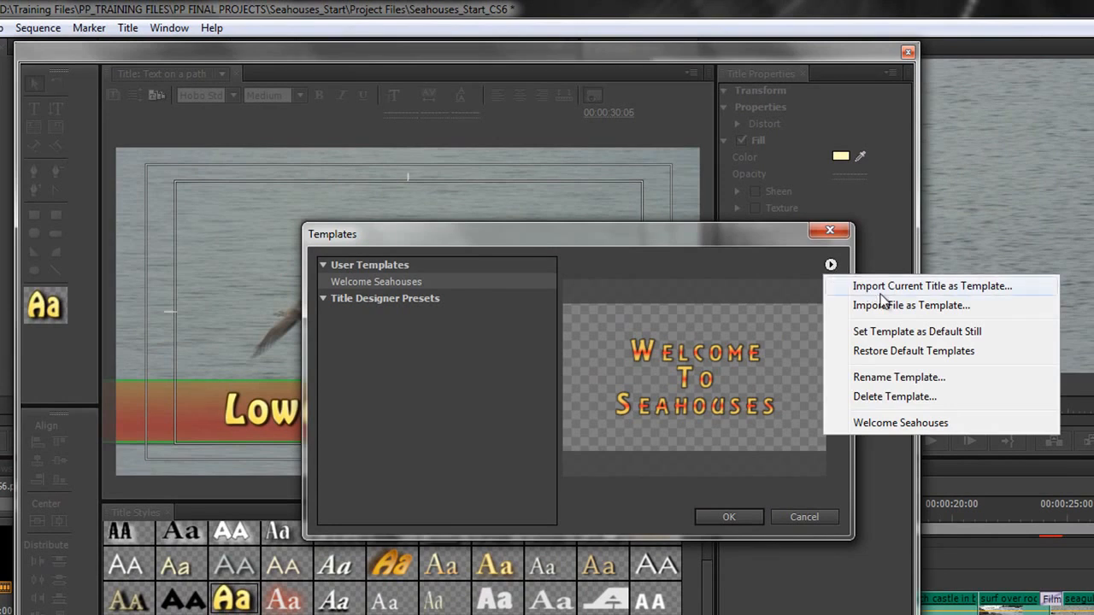
left_click(881, 288)
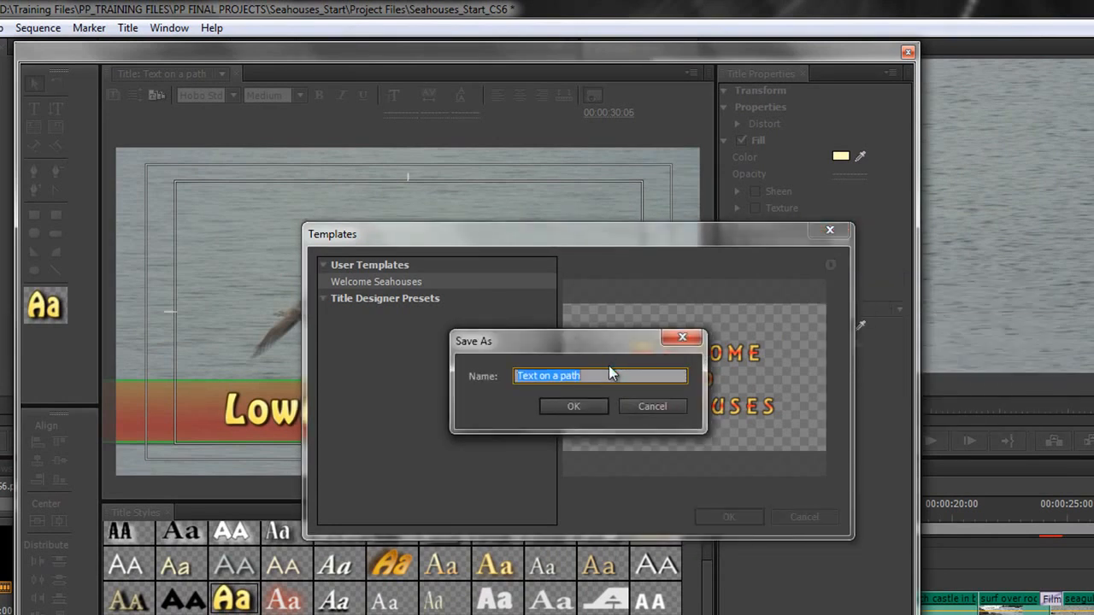
type("Lower Third Example")
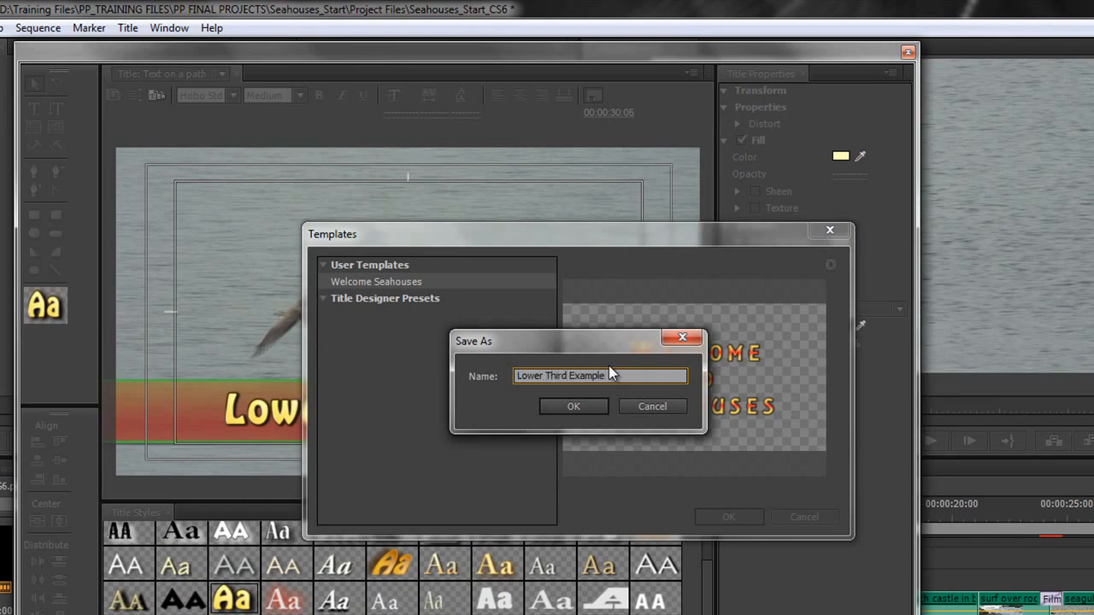
key("Return")
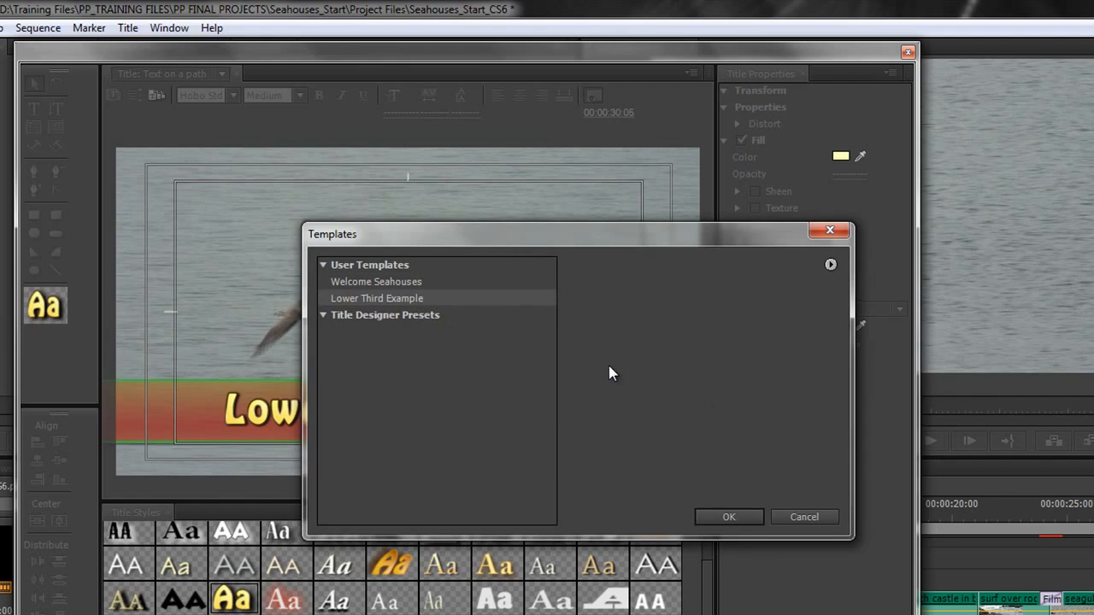
left_click(366, 299)
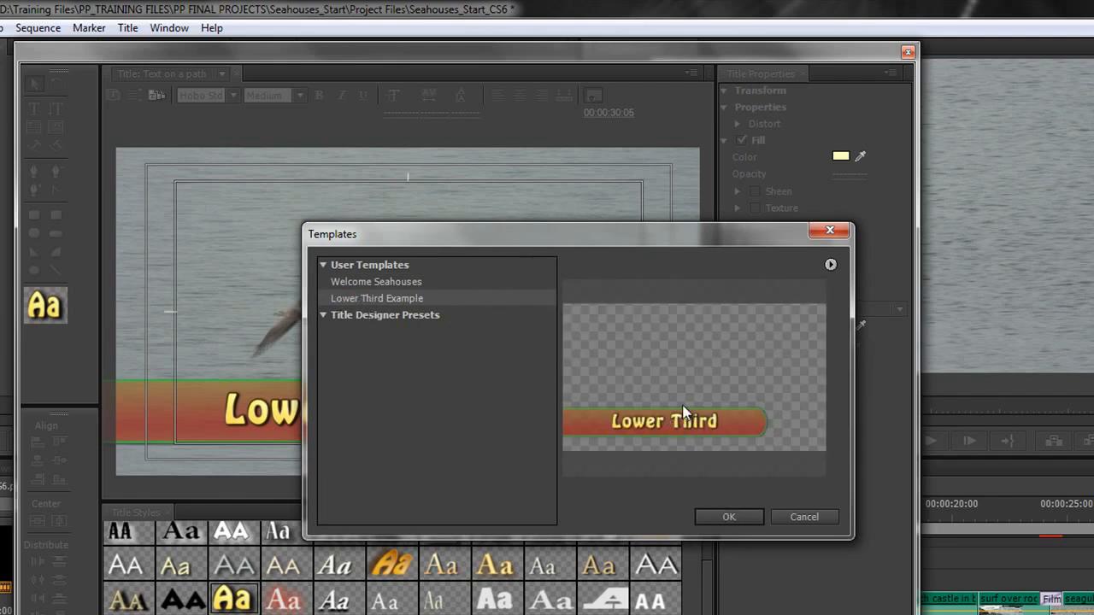
left_click(729, 517)
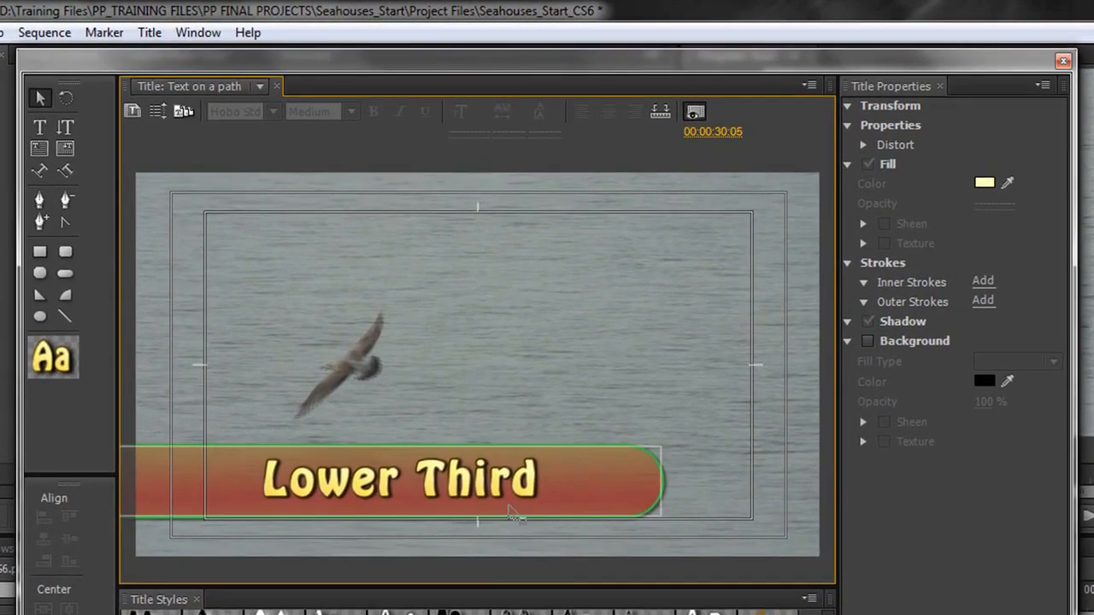
Try rotating the rounded bar freehand, and return it to 0.0° rotation.
left_click(513, 513)
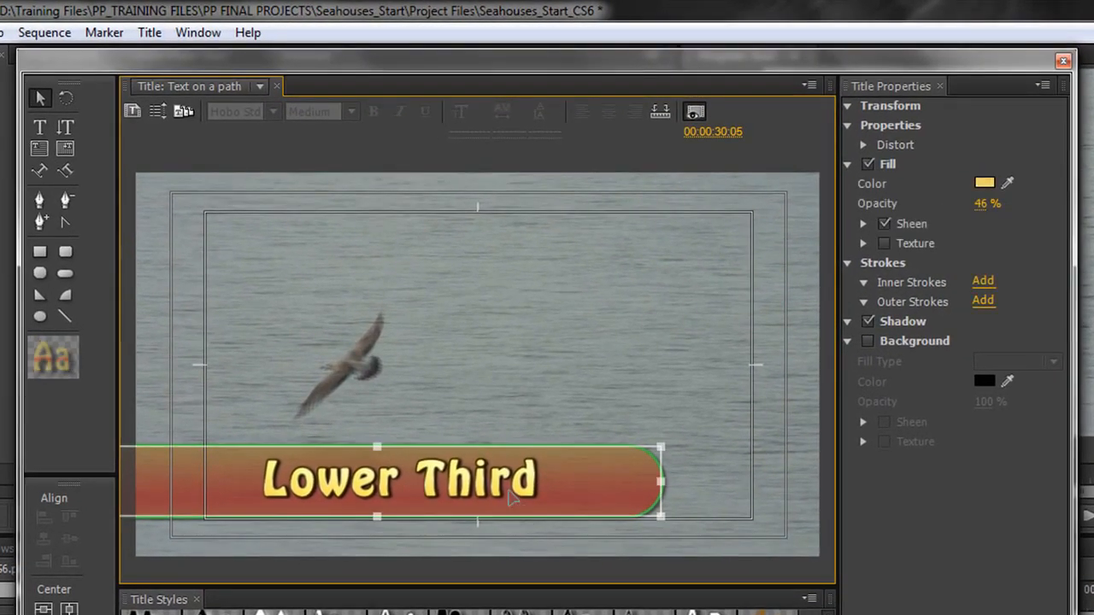
left_click(65, 98)
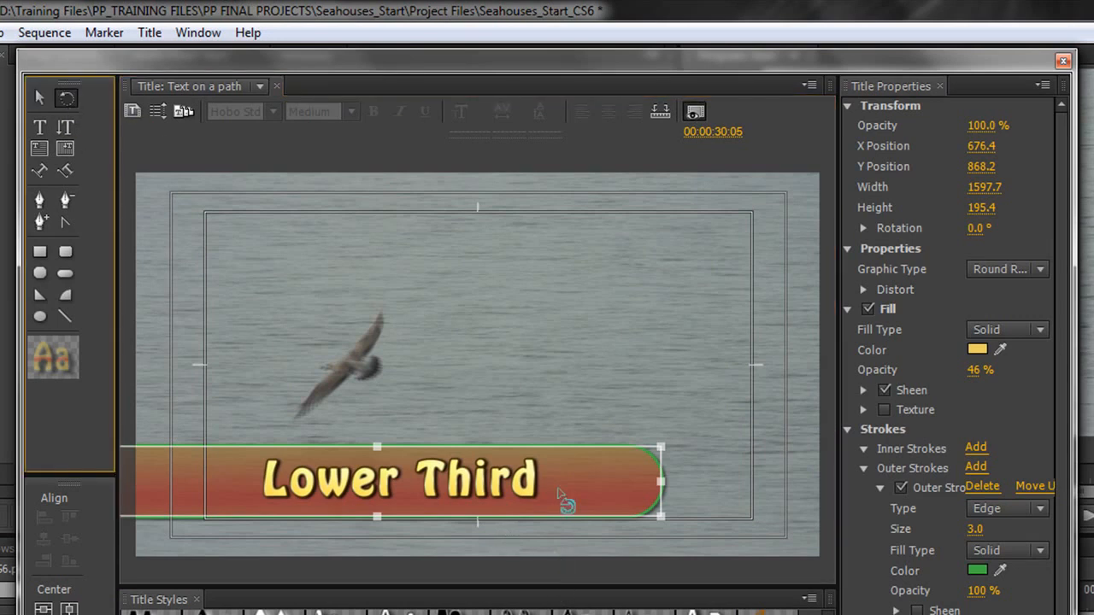
left_click_drag(571, 499, 399, 348)
left_click_drag(496, 382, 624, 498)
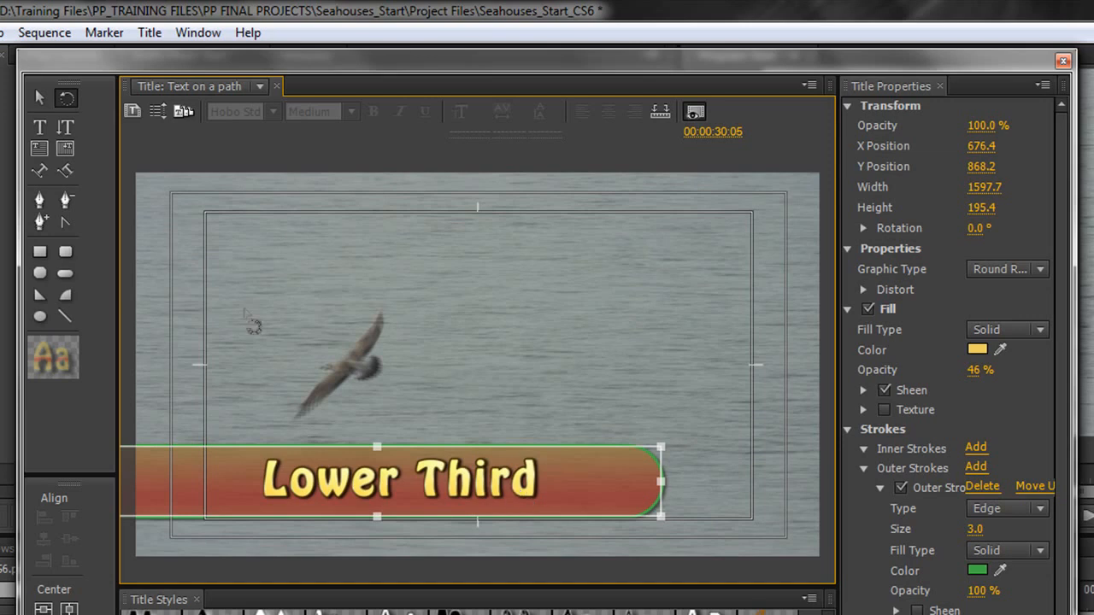
left_click(39, 99)
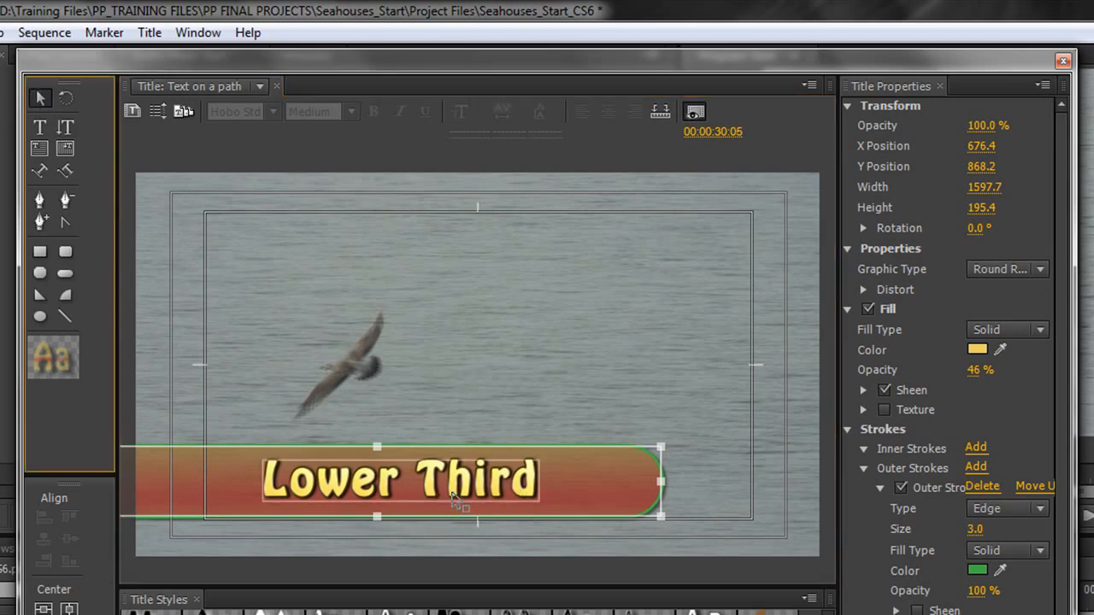
left_click(591, 492)
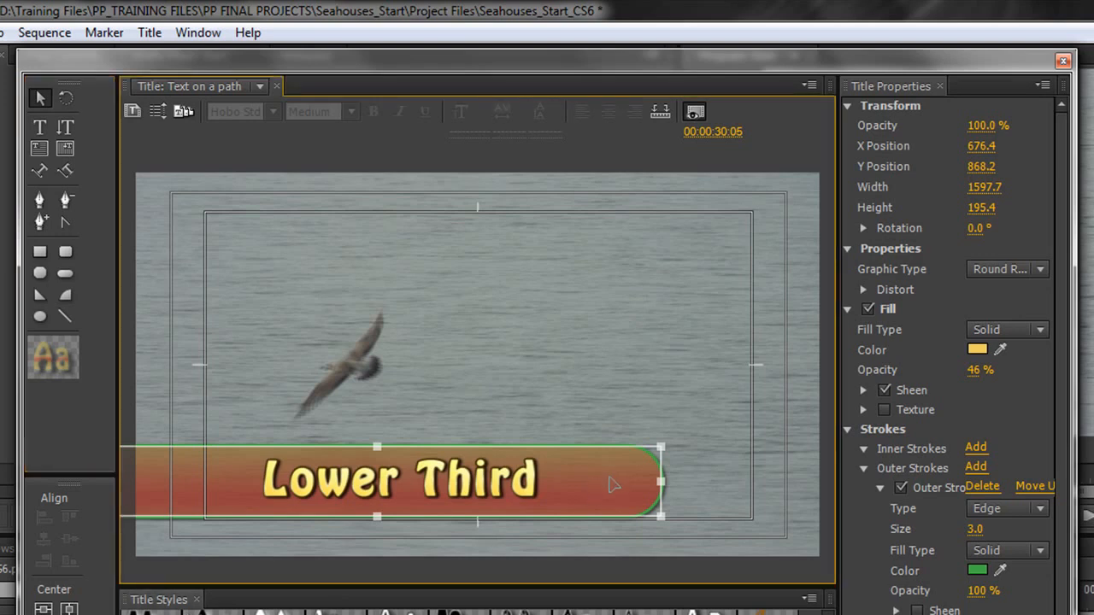
Delete the existing rounded bar and draw a replacement round rectangle about 1277 wide and 236 high, overlapping the "Lower Third" text.
key("Delete")
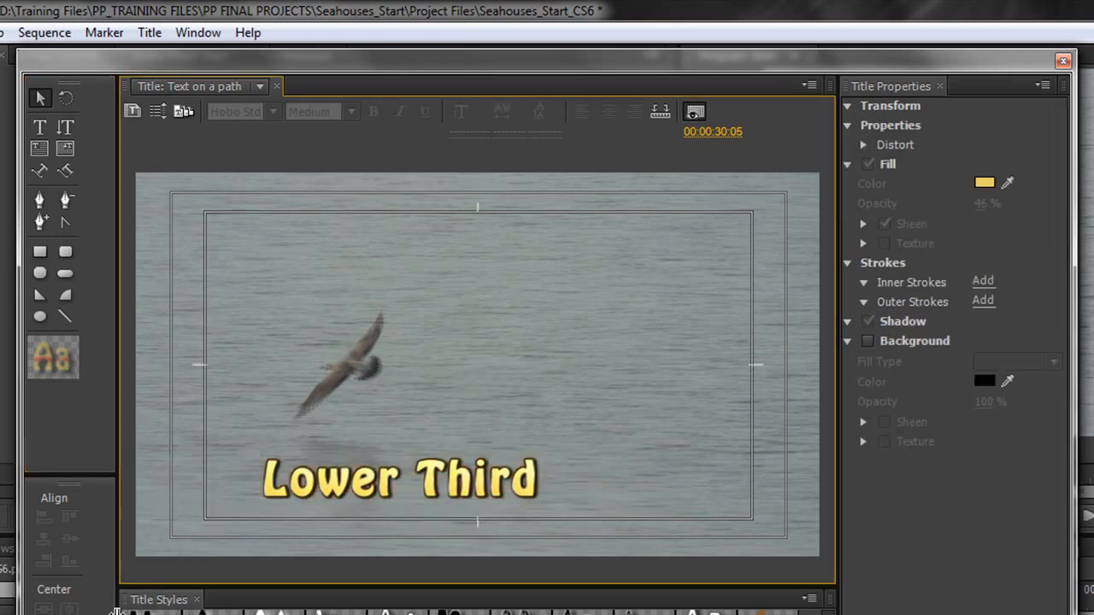
left_click(65, 273)
left_click_drag(125, 480, 576, 393)
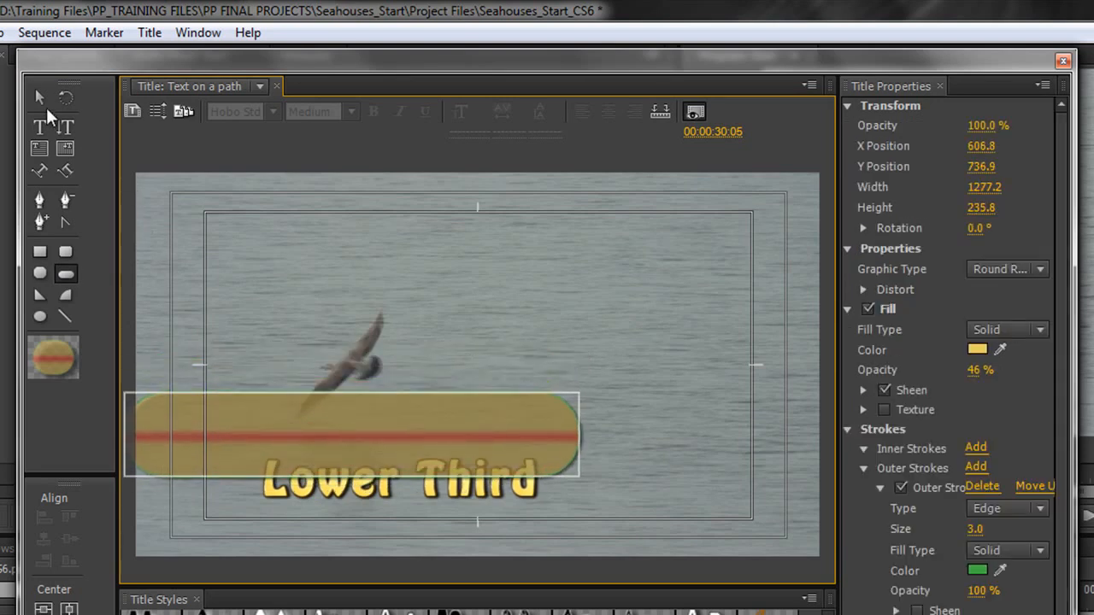
Move the new bar over the "Lower Third" text, to about X 667 and Y 876, and send it backward behind the text.
left_click(39, 96)
left_click_drag(346, 435, 367, 482)
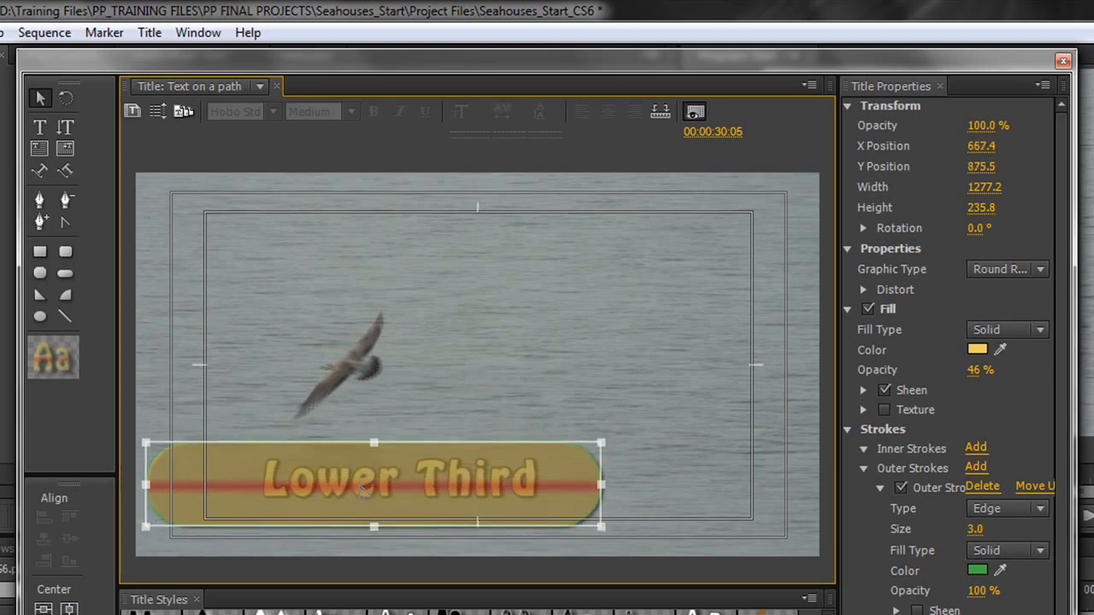
left_click(147, 34)
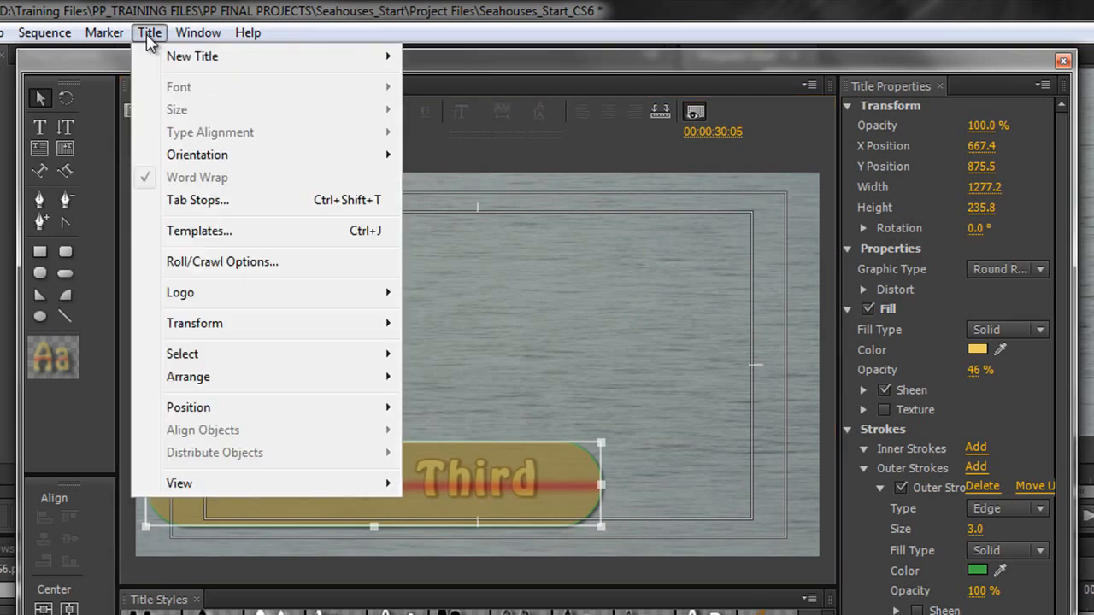
mouse_move(220, 389)
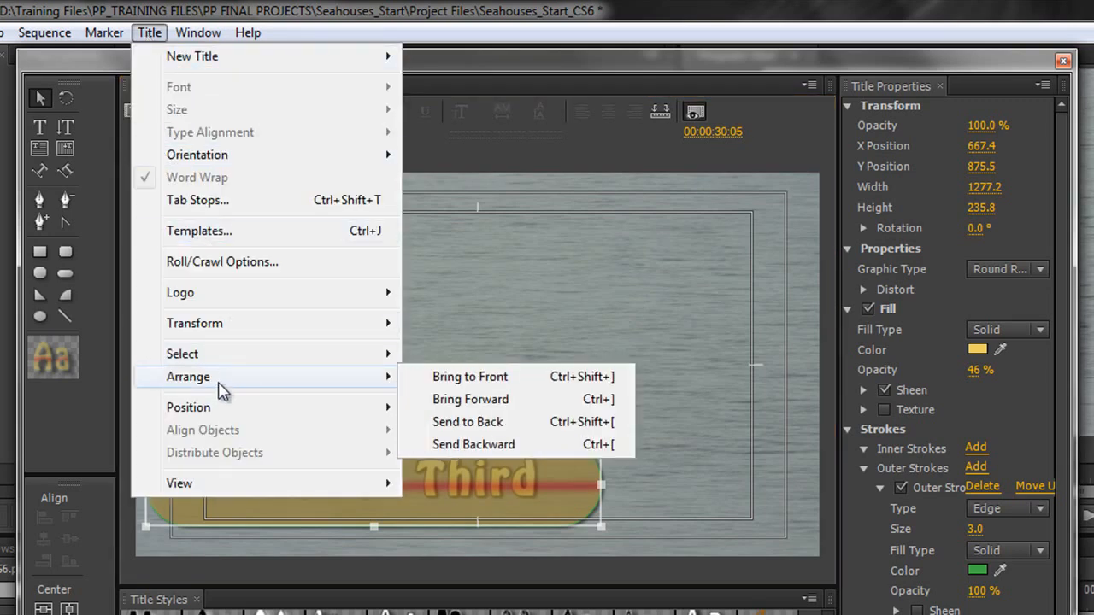
left_click(474, 445)
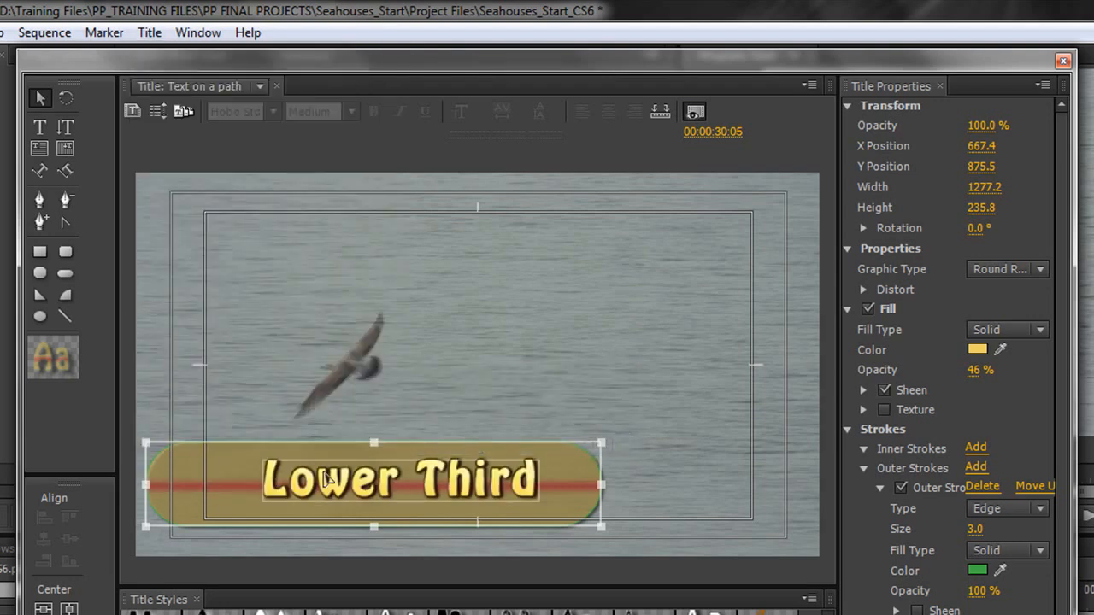